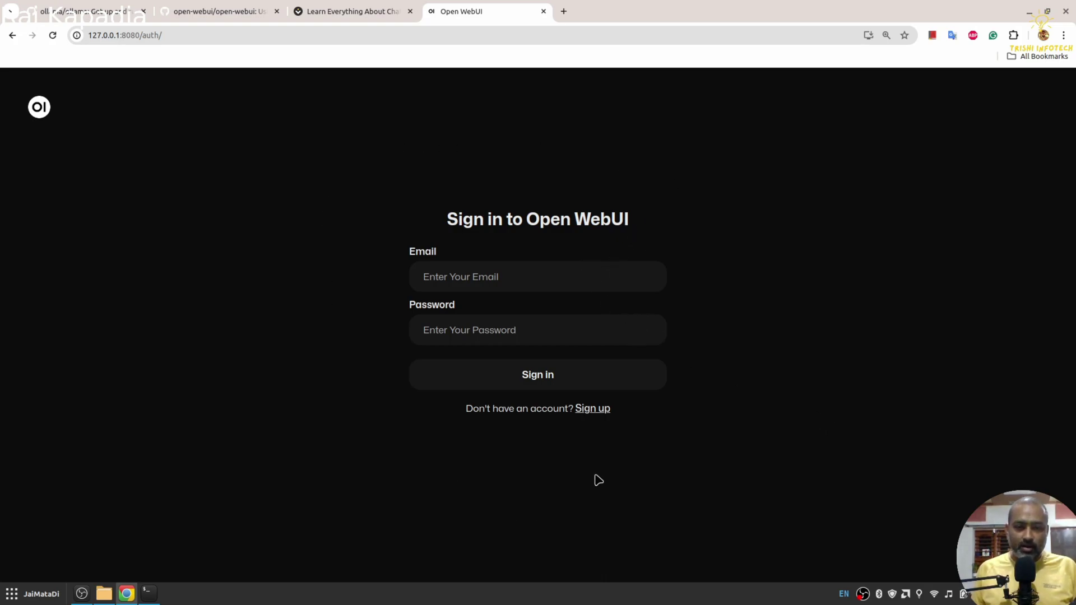
Step: Enter the admin account's email in the login form and move on to the password field
{"action": "left_click", "coordinate": [497, 277]}
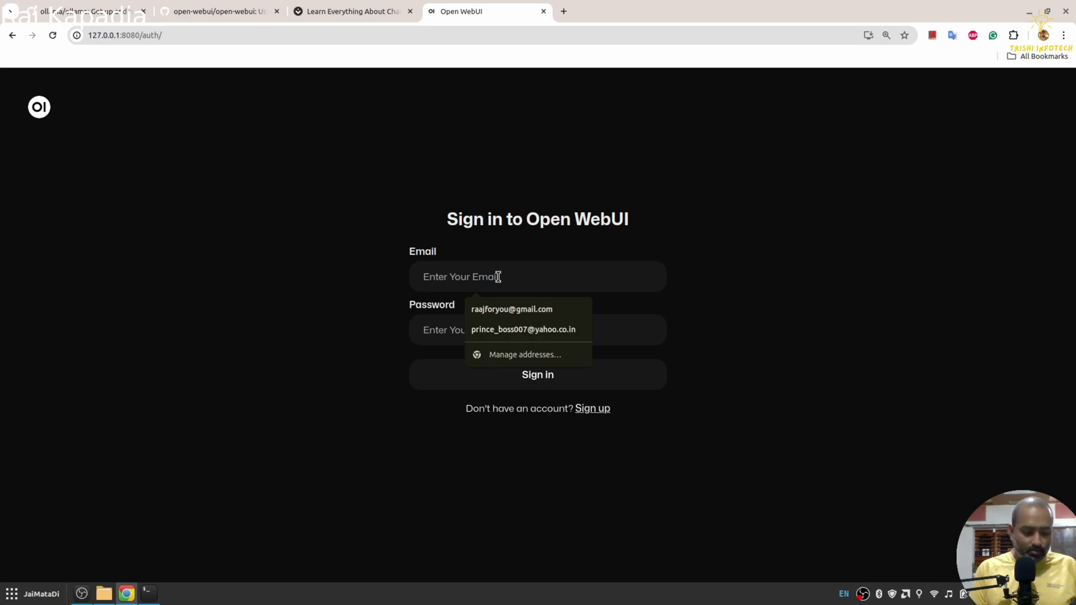
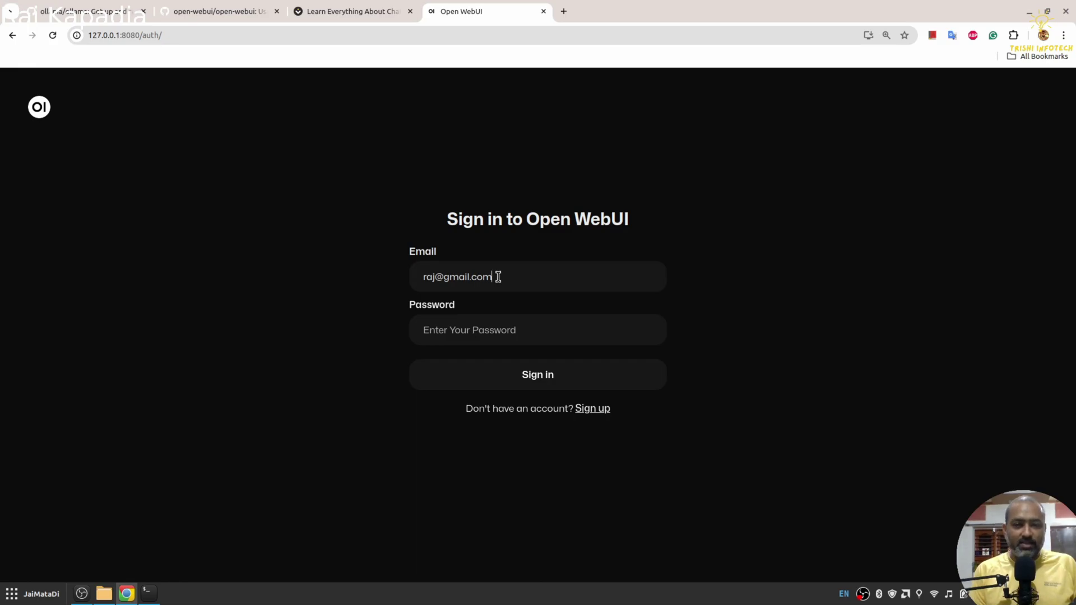
{"action": "key", "text": "Tab"}
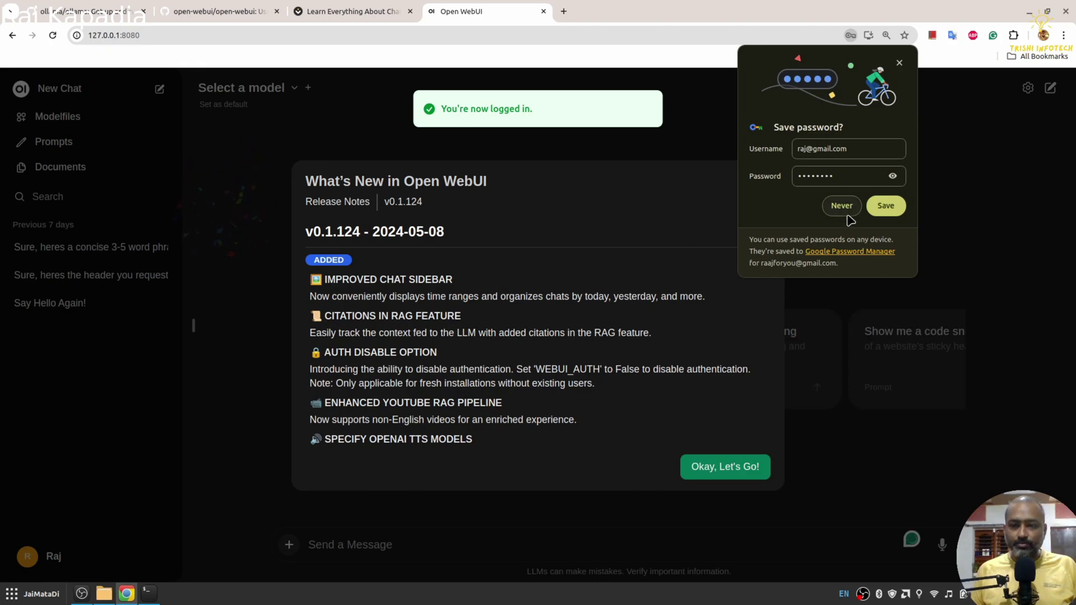
Step: Dismiss the save-password prompt and the release notes, view Documents, then open the Admin Panel
{"action": "left_click", "coordinate": [886, 206]}
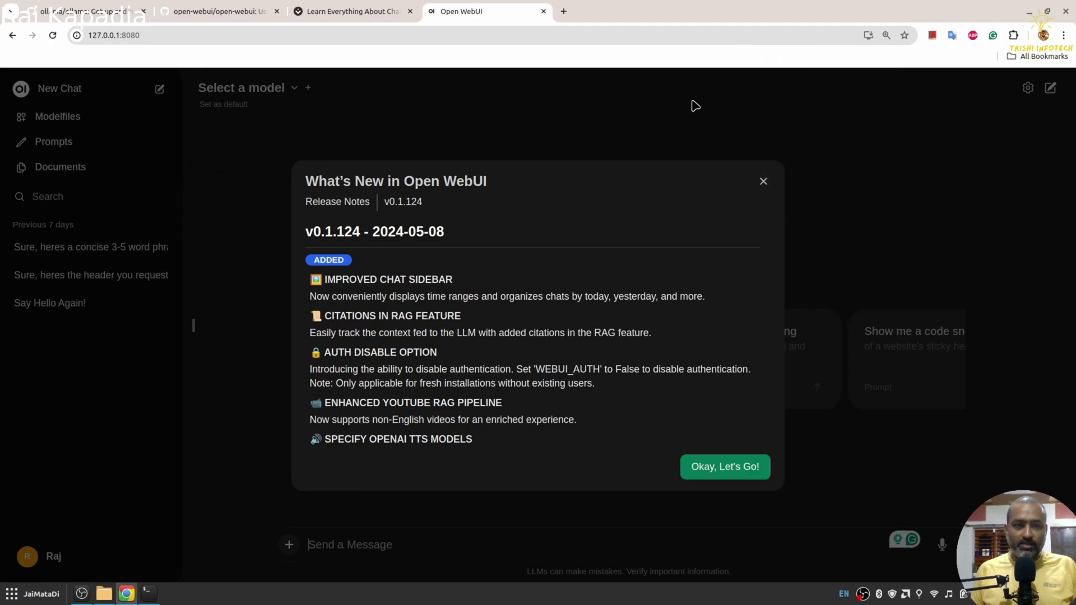
{"action": "left_click", "coordinate": [763, 183]}
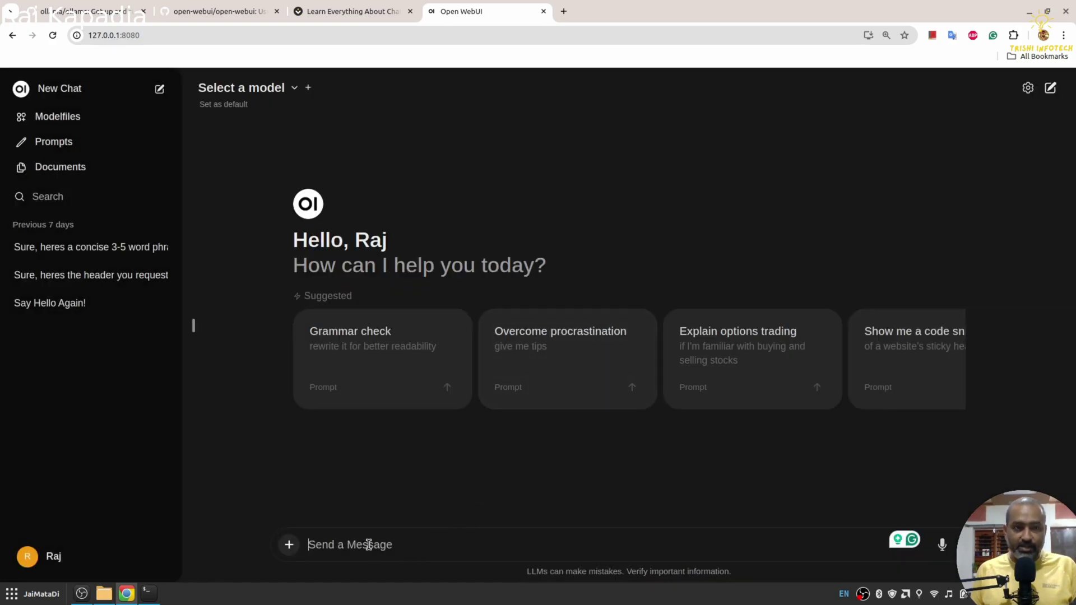
{"action": "left_click", "coordinate": [78, 173]}
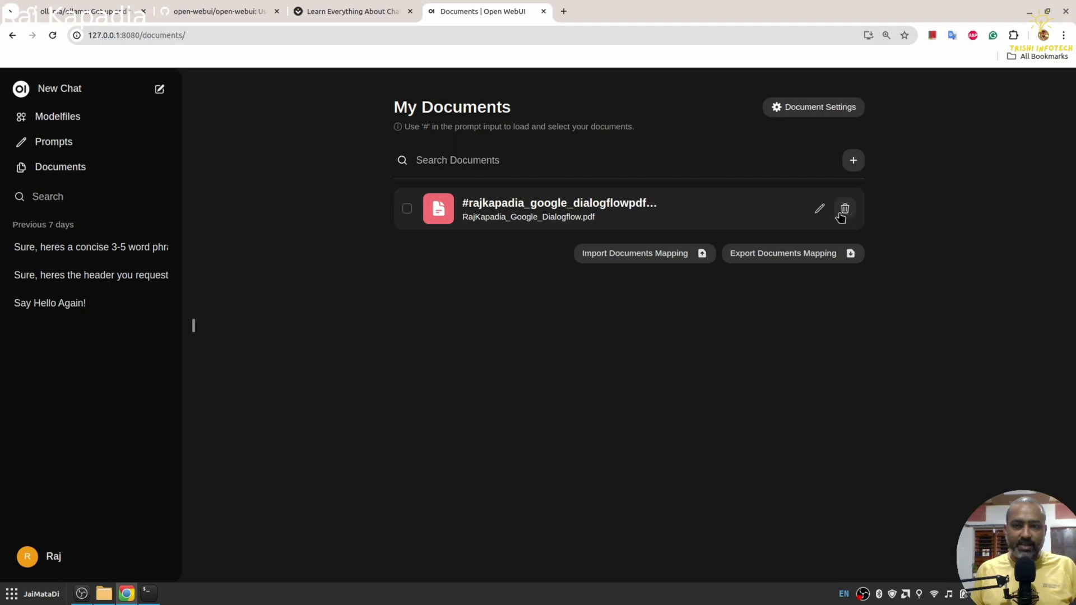
{"action": "left_click", "coordinate": [65, 555]}
{"action": "left_click", "coordinate": [81, 385]}
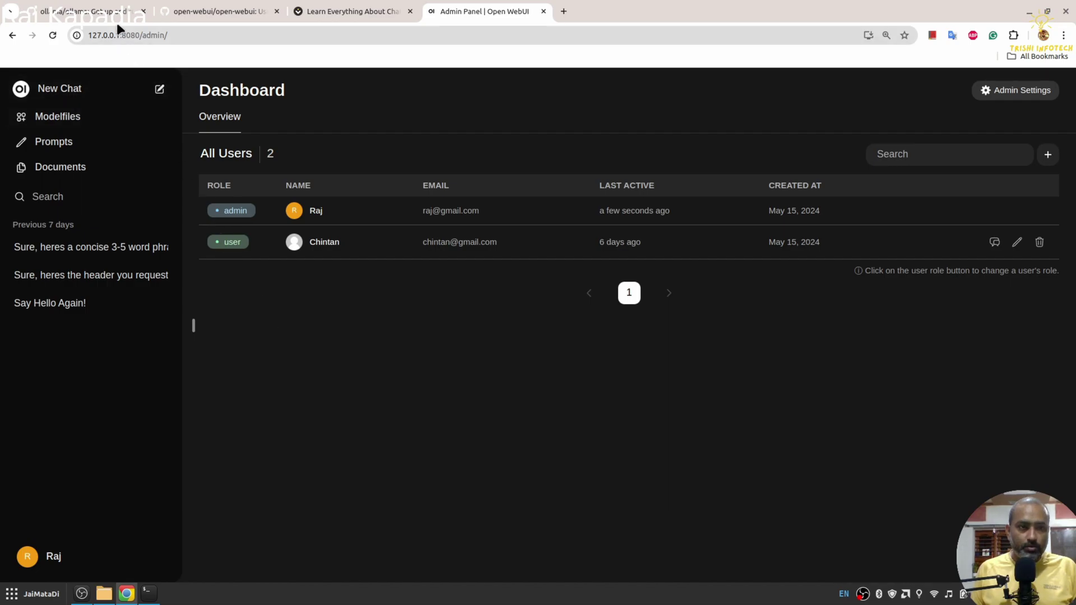
Step: Scroll the ollama/ollama GitHub README down to the Model library table
{"action": "left_click", "coordinate": [105, 10]}
{"action": "scroll", "coordinate": [156, 261], "scroll_direction": "down", "scroll_amount": 15}
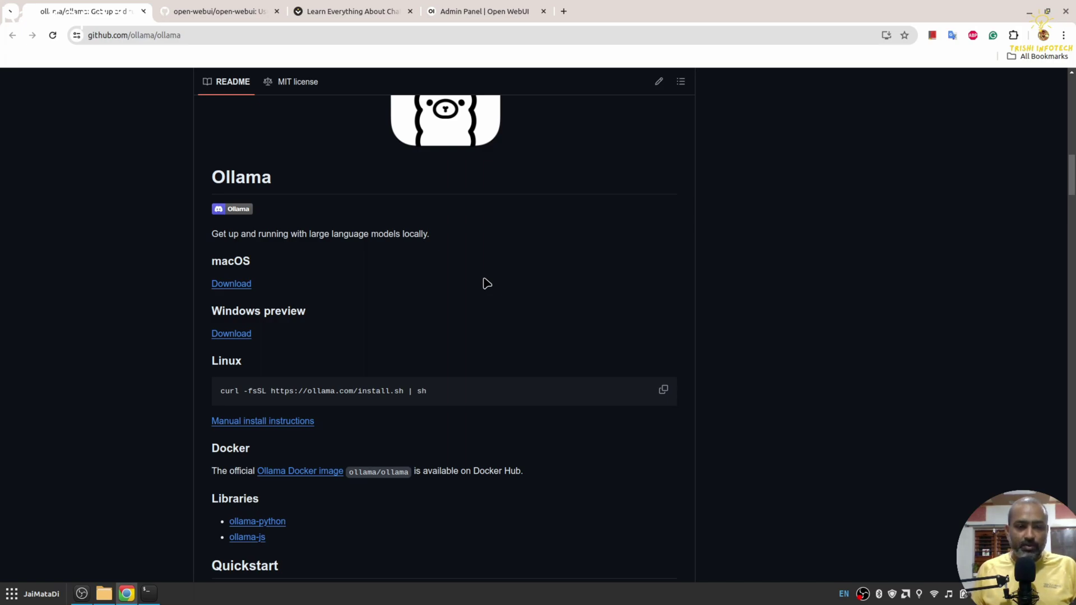
{"action": "scroll", "coordinate": [484, 282], "scroll_direction": "down", "scroll_amount": 2}
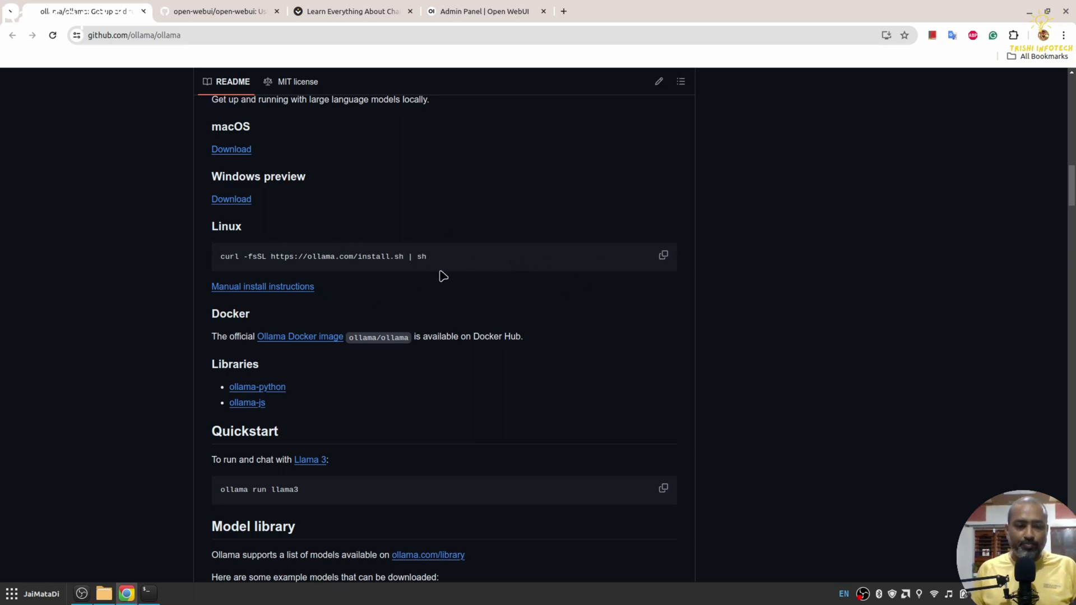
{"action": "scroll", "coordinate": [442, 276], "scroll_direction": "down", "scroll_amount": 3}
{"action": "scroll", "coordinate": [488, 293], "scroll_direction": "down", "scroll_amount": 3}
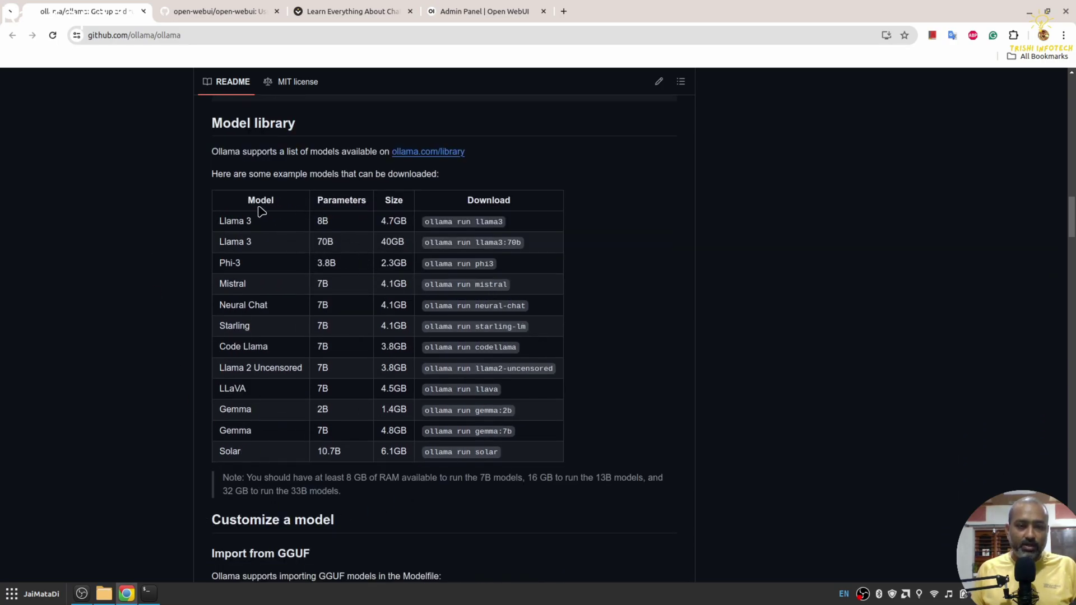
Step: Open the Ollama model library at ollama.com/library and browse the available models
{"action": "left_click", "coordinate": [447, 157]}
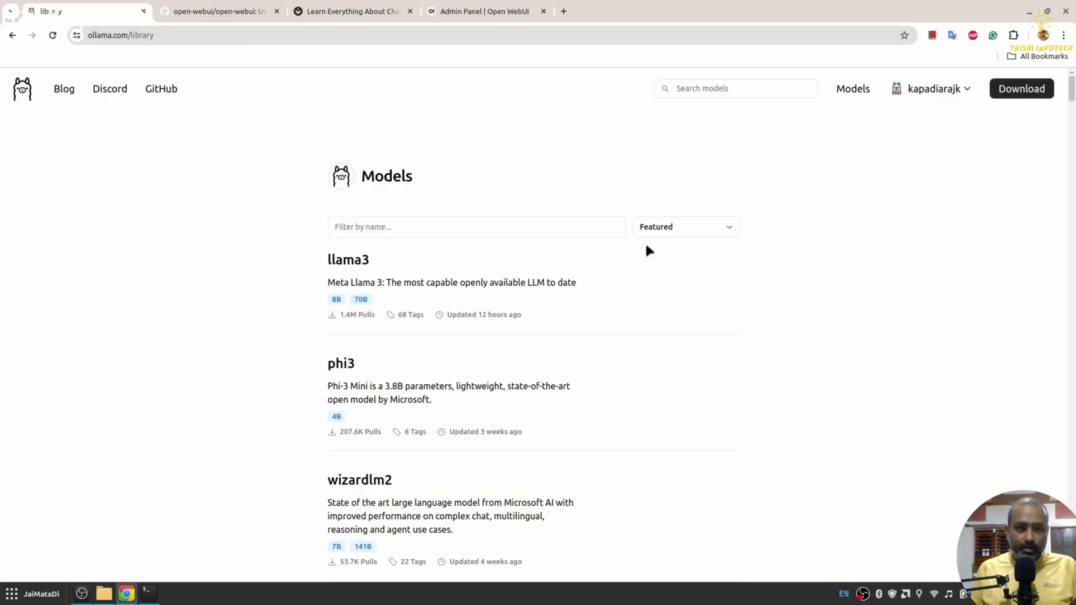
{"action": "scroll", "coordinate": [653, 255], "scroll_direction": "down", "scroll_amount": 7}
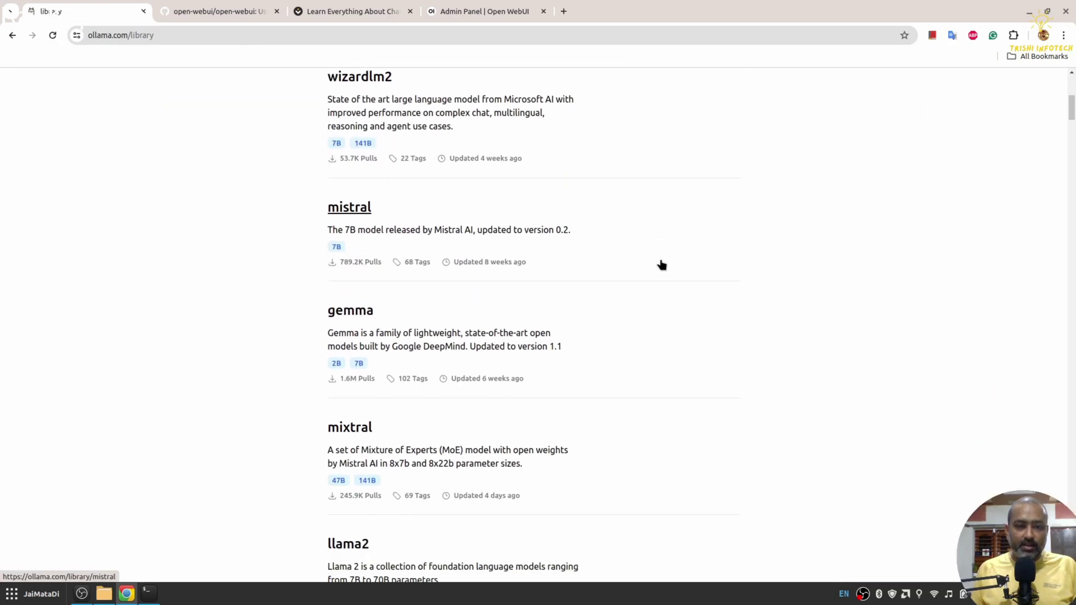
{"action": "scroll", "coordinate": [662, 264], "scroll_direction": "down", "scroll_amount": 12}
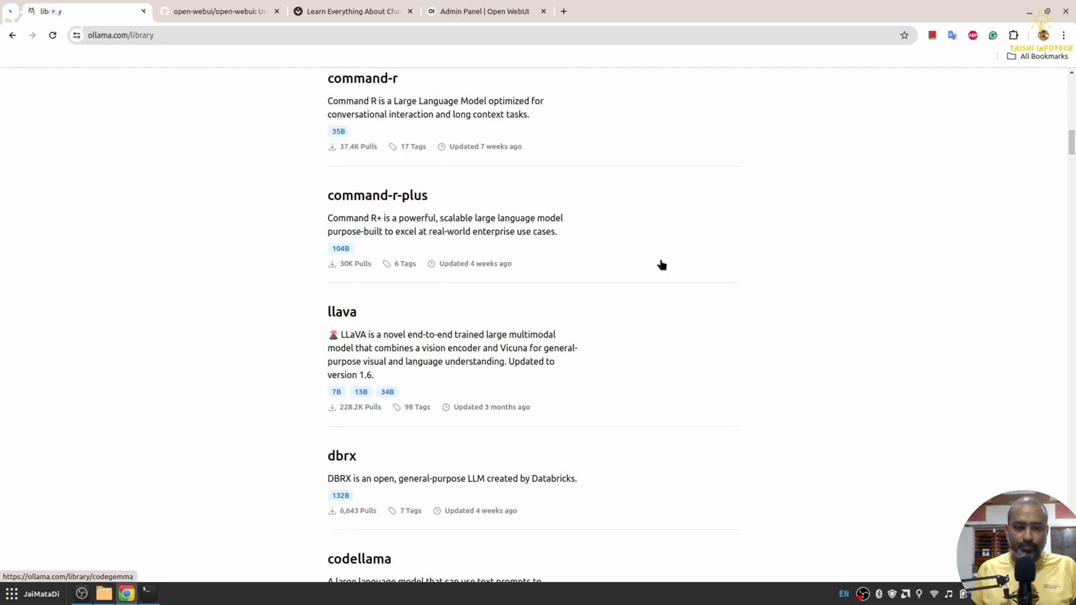
{"action": "scroll", "coordinate": [662, 265], "scroll_direction": "down", "scroll_amount": 4}
{"action": "scroll", "coordinate": [661, 265], "scroll_direction": "up", "scroll_amount": 15}
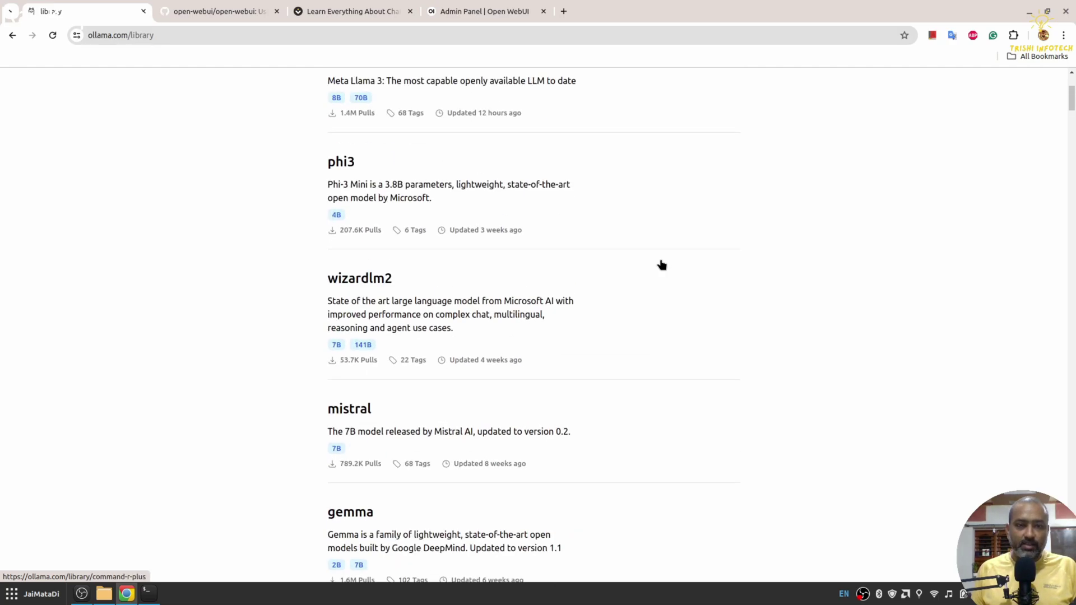
{"action": "scroll", "coordinate": [661, 264], "scroll_direction": "up", "scroll_amount": 3}
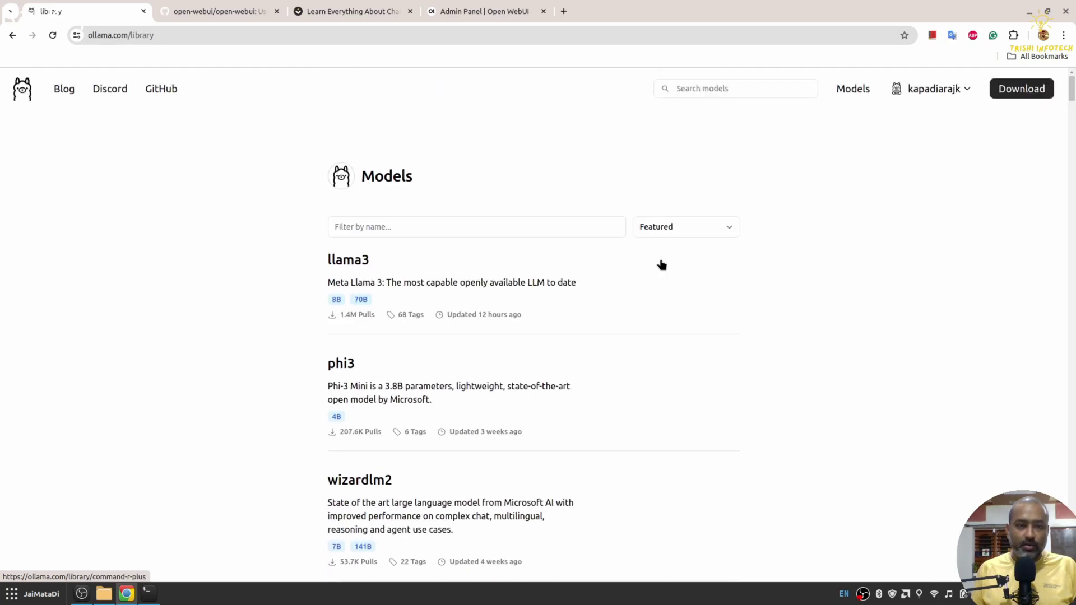
Step: Open the phi3 model page (3.8b, 2.3GB) and select its 'ollama run phi3' command
{"action": "left_click", "coordinate": [345, 367]}
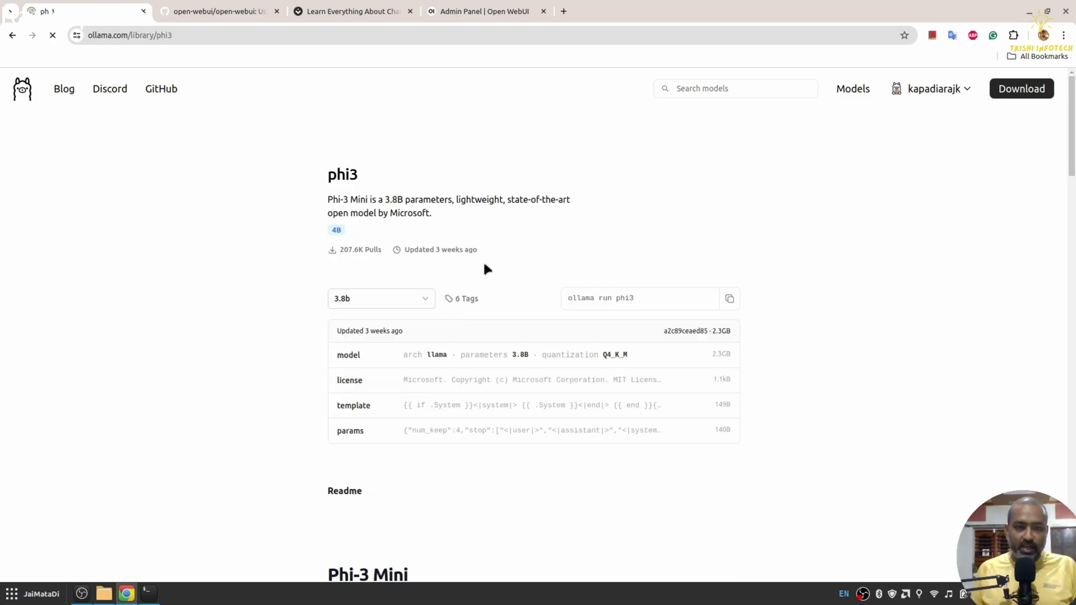
{"action": "scroll", "coordinate": [485, 267], "scroll_direction": "down", "scroll_amount": 12}
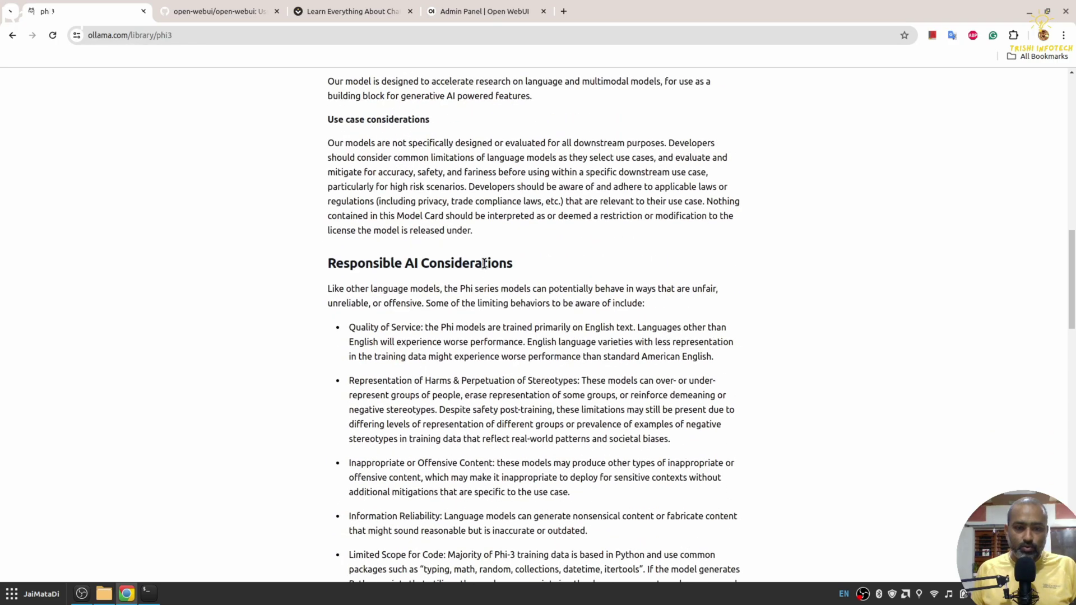
{"action": "scroll", "coordinate": [484, 264], "scroll_direction": "up", "scroll_amount": 10}
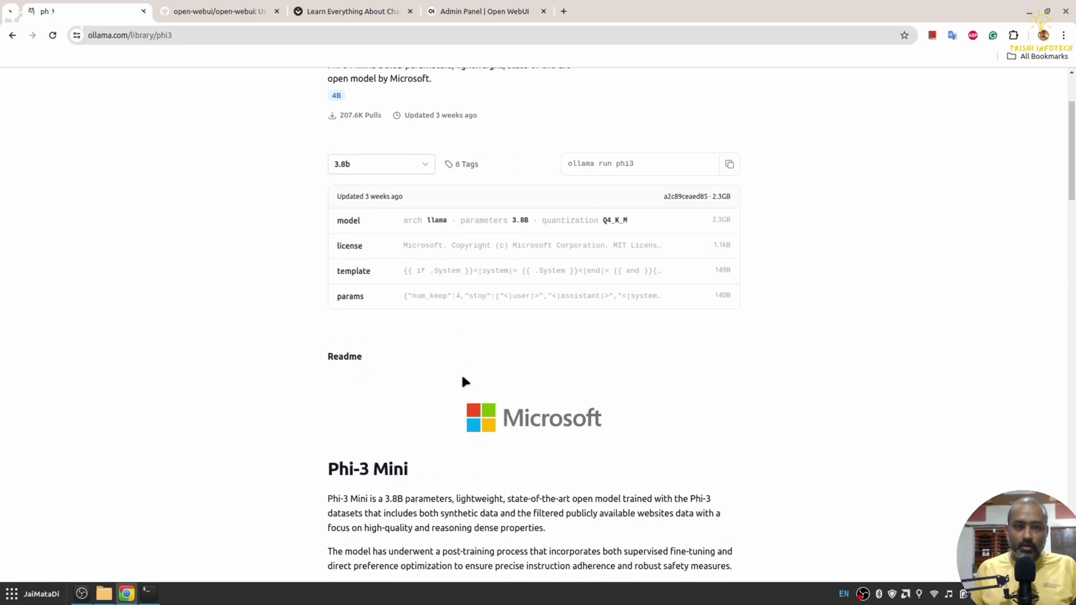
{"action": "scroll", "coordinate": [464, 381], "scroll_direction": "up", "scroll_amount": 2}
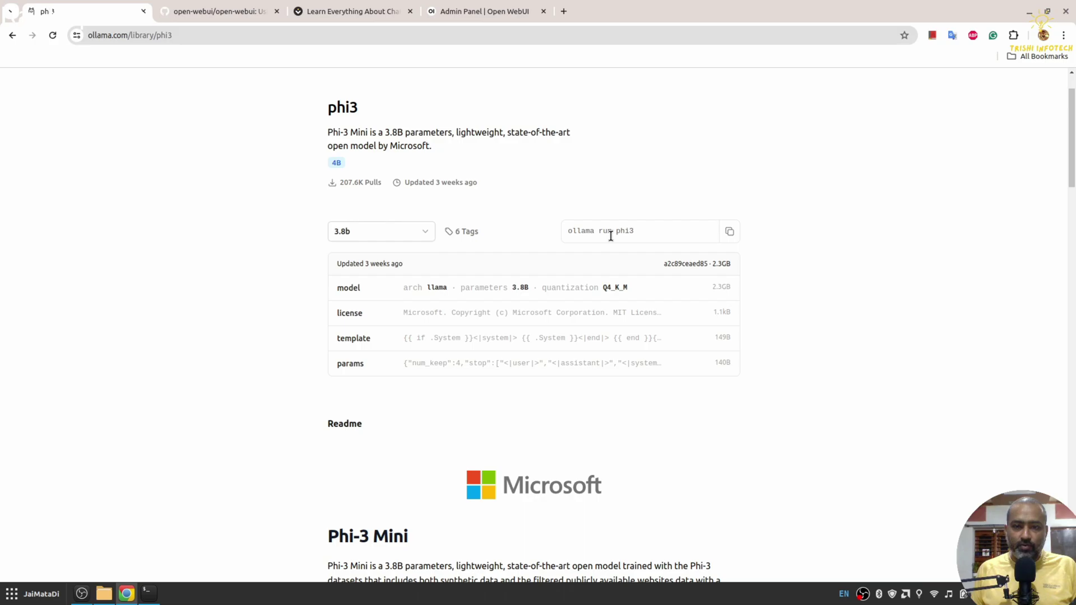
{"action": "left_click_drag", "start_coordinate": [568, 230], "coordinate": [637, 231]}
{"action": "key", "text": "ctrl+c"}
Step: Maximize the terminal window and enlarge its font
{"action": "left_click", "coordinate": [148, 593]}
{"action": "left_click", "coordinate": [696, 188]}
{"action": "key", "text": "ctrl+plus"}
{"action": "key", "text": "ctrl+plus"}
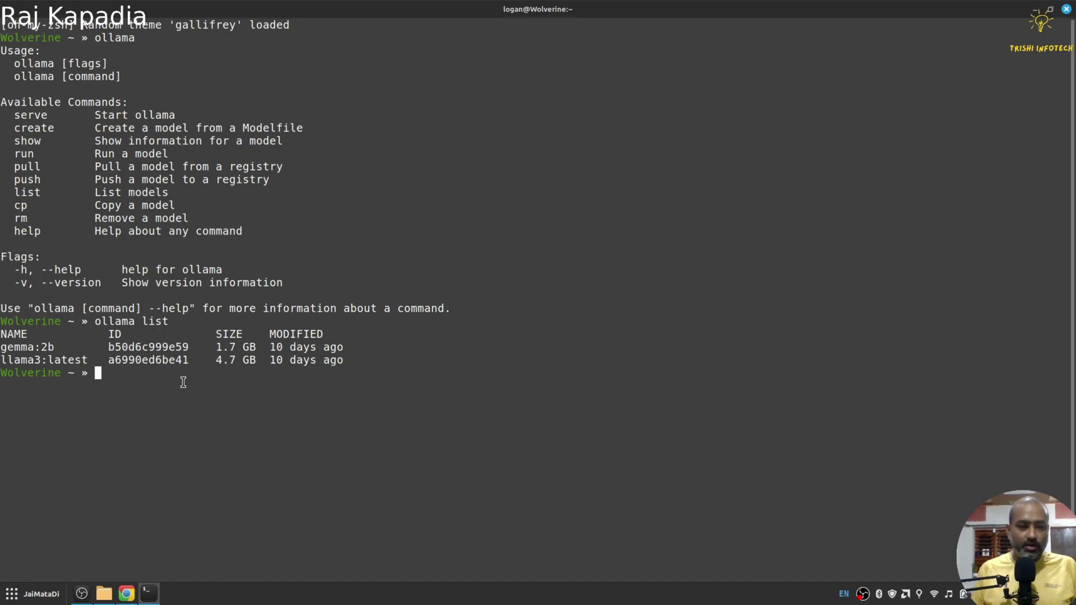
Step: Paste 'ollama run phi3' and run it to start downloading the 2.3 GB model
{"action": "left_click_drag", "start_coordinate": [96, 321], "coordinate": [346, 357]}
{"action": "left_click", "coordinate": [176, 419]}
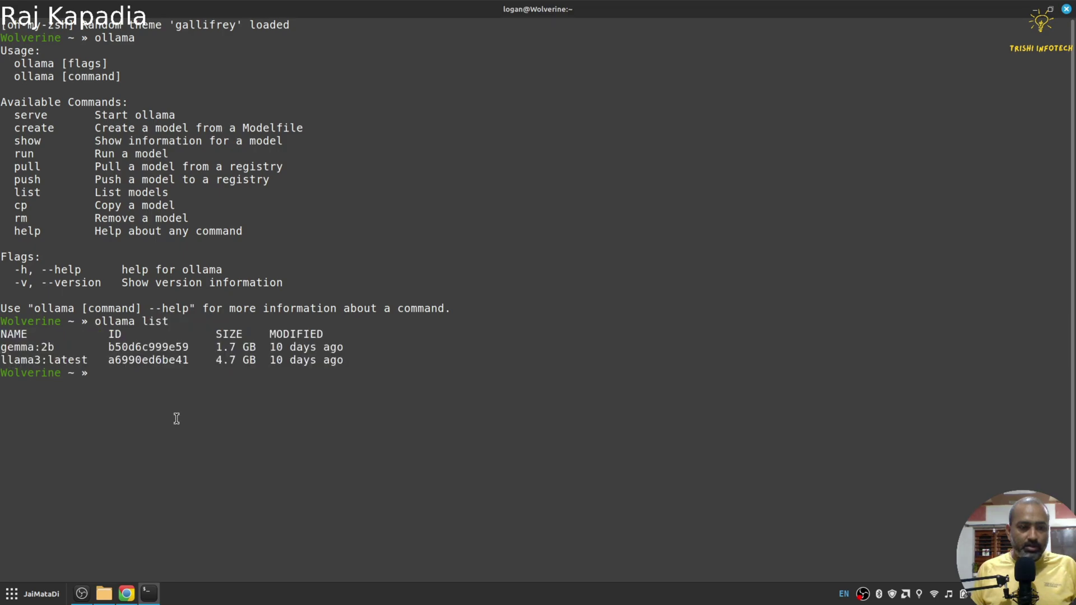
{"action": "right_click", "coordinate": [176, 418]}
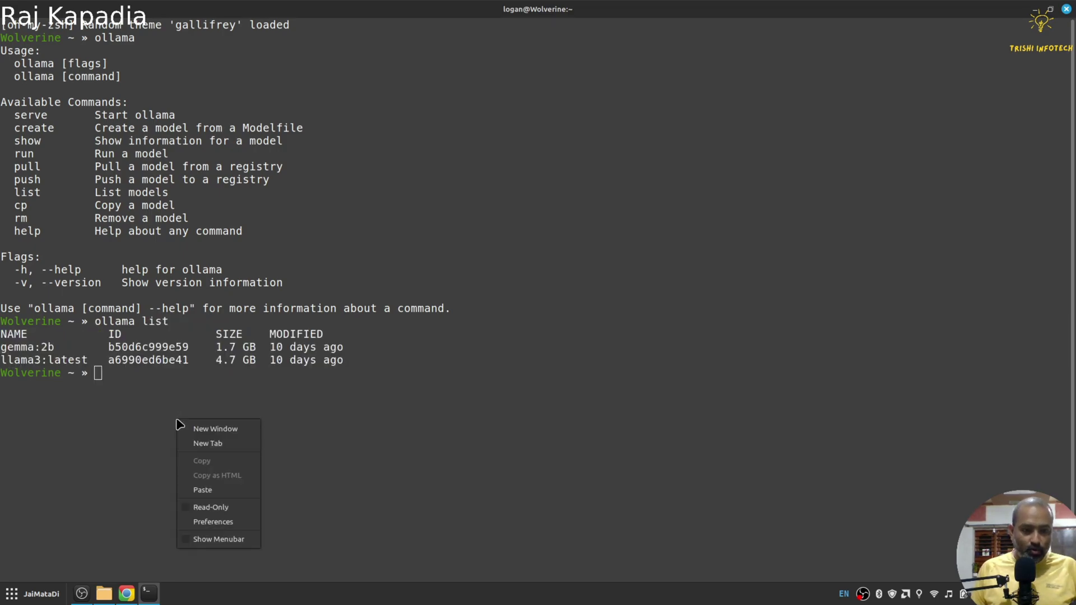
{"action": "left_click", "coordinate": [216, 487]}
{"action": "key", "text": "Return"}
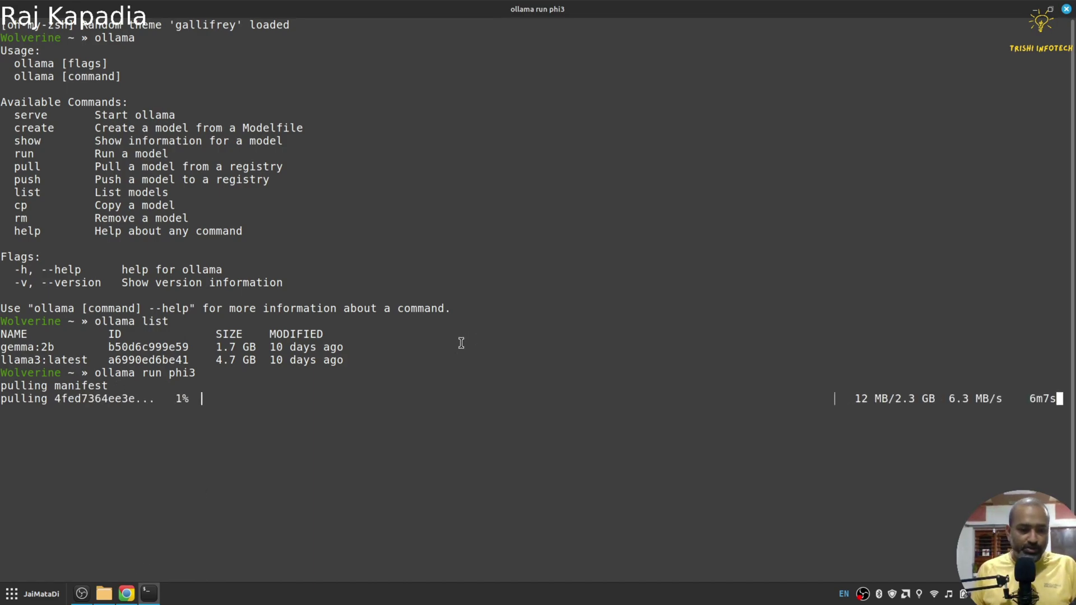
Step: Switch to the open-webui GitHub repository page and scroll through its README feature list
{"action": "left_click", "coordinate": [130, 601]}
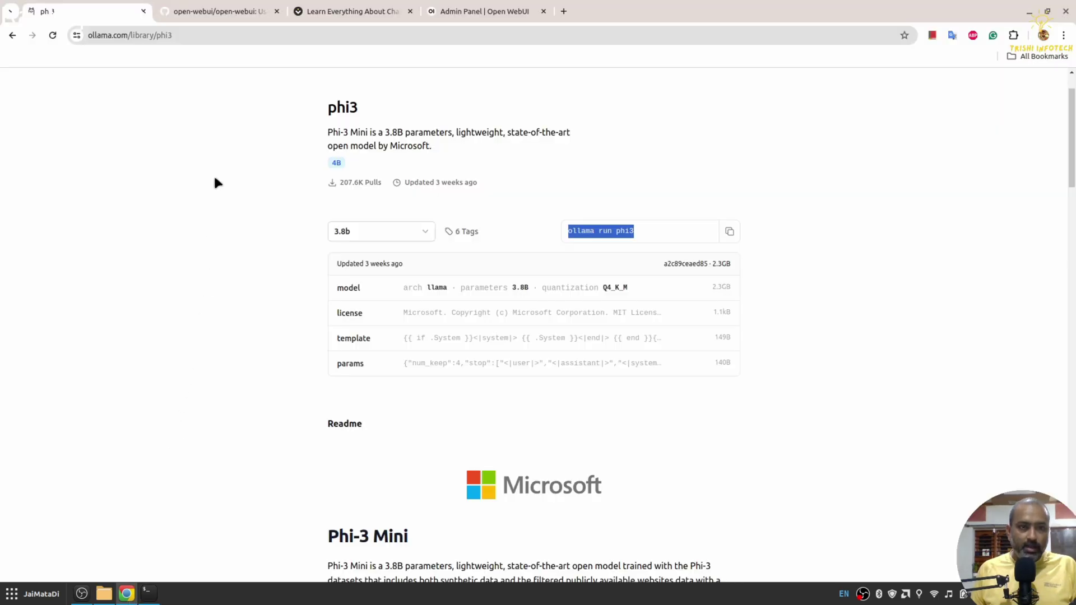
{"action": "left_click", "coordinate": [208, 12]}
{"action": "scroll", "coordinate": [119, 262], "scroll_direction": "up", "scroll_amount": 5}
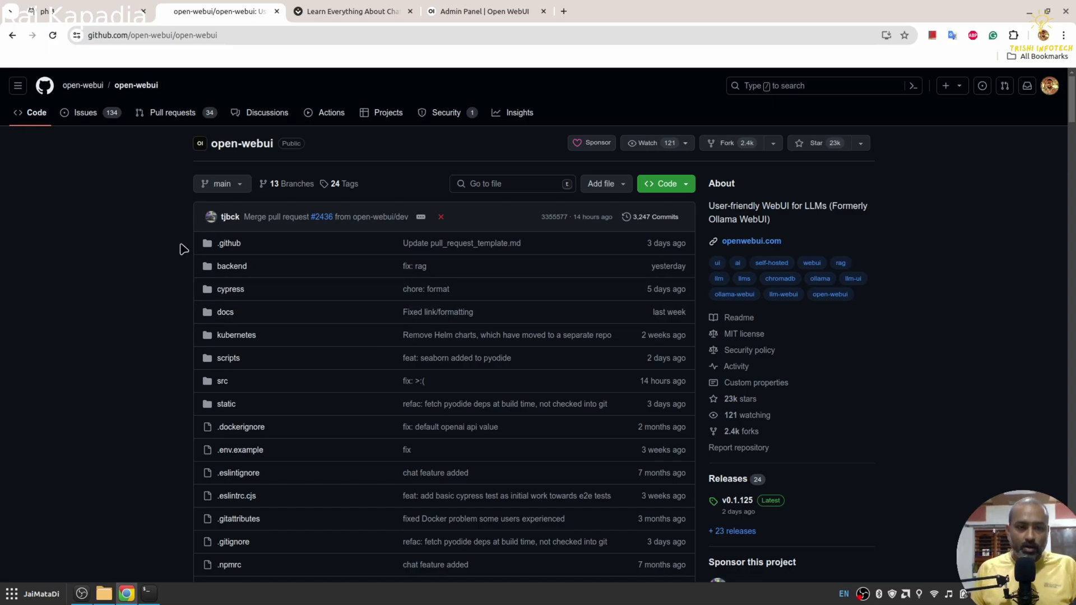
{"action": "scroll", "coordinate": [182, 247], "scroll_direction": "down", "scroll_amount": 5}
{"action": "scroll", "coordinate": [183, 248], "scroll_direction": "down", "scroll_amount": 6}
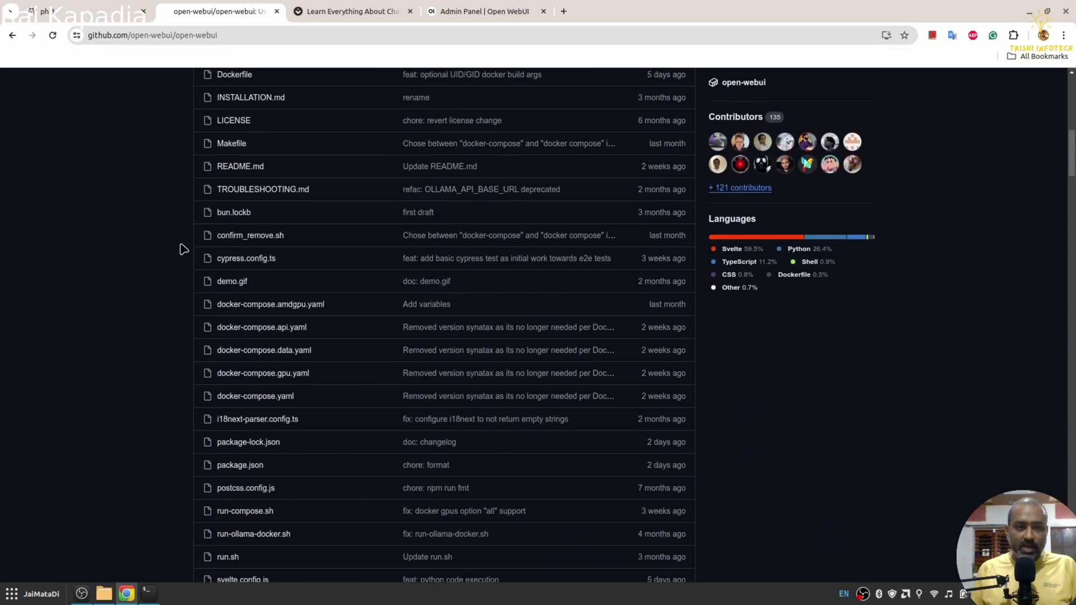
{"action": "scroll", "coordinate": [428, 399], "scroll_direction": "down", "scroll_amount": 6}
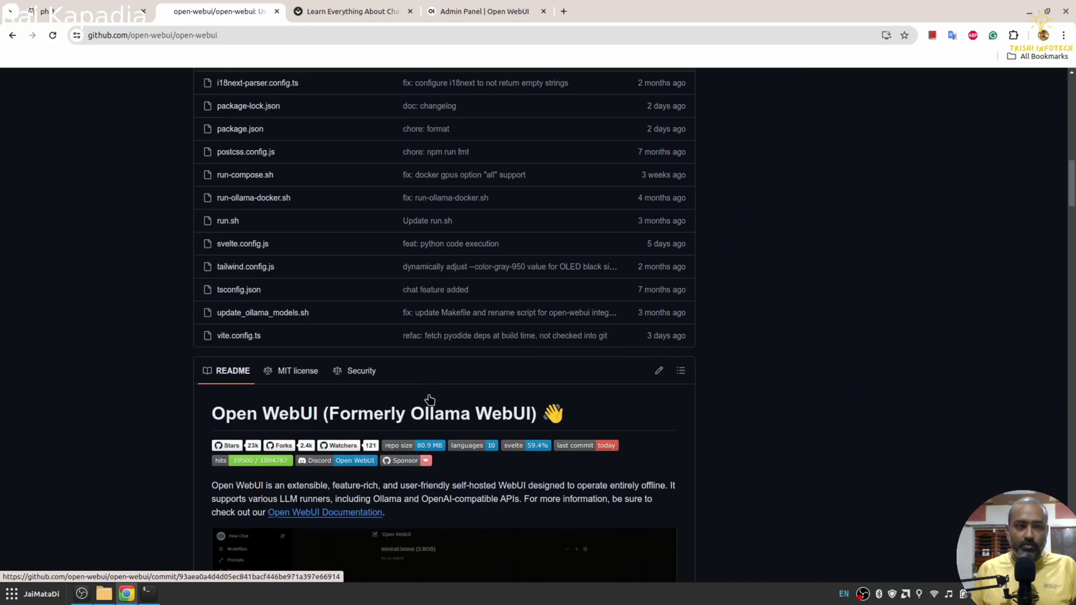
Step: Glance at the admin dashboard, then scroll the README down to Troubleshooting's example Docker command
{"action": "left_click", "coordinate": [473, 10]}
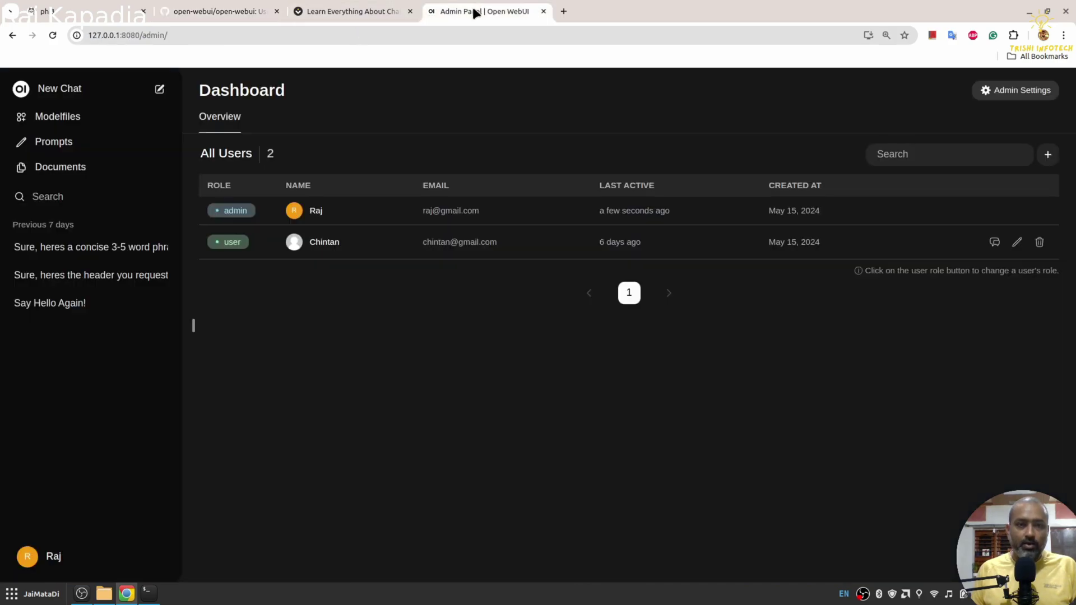
{"action": "left_click", "coordinate": [236, 13]}
{"action": "scroll", "coordinate": [478, 343], "scroll_direction": "down", "scroll_amount": 1}
{"action": "scroll", "coordinate": [478, 343], "scroll_direction": "down", "scroll_amount": 5}
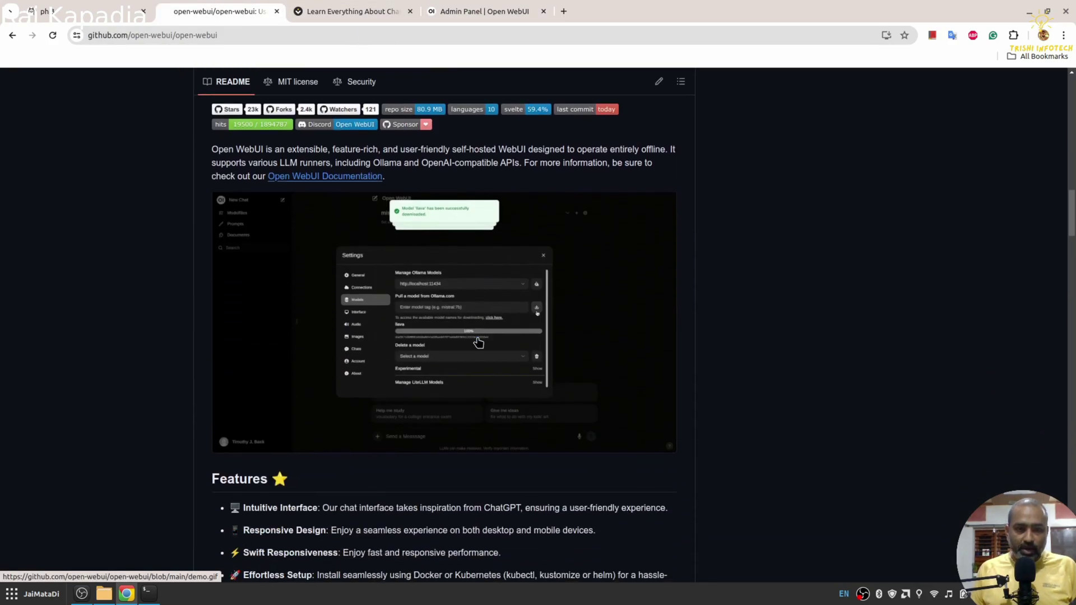
{"action": "scroll", "coordinate": [478, 343], "scroll_direction": "down", "scroll_amount": 3}
{"action": "scroll", "coordinate": [478, 343], "scroll_direction": "down", "scroll_amount": 20}
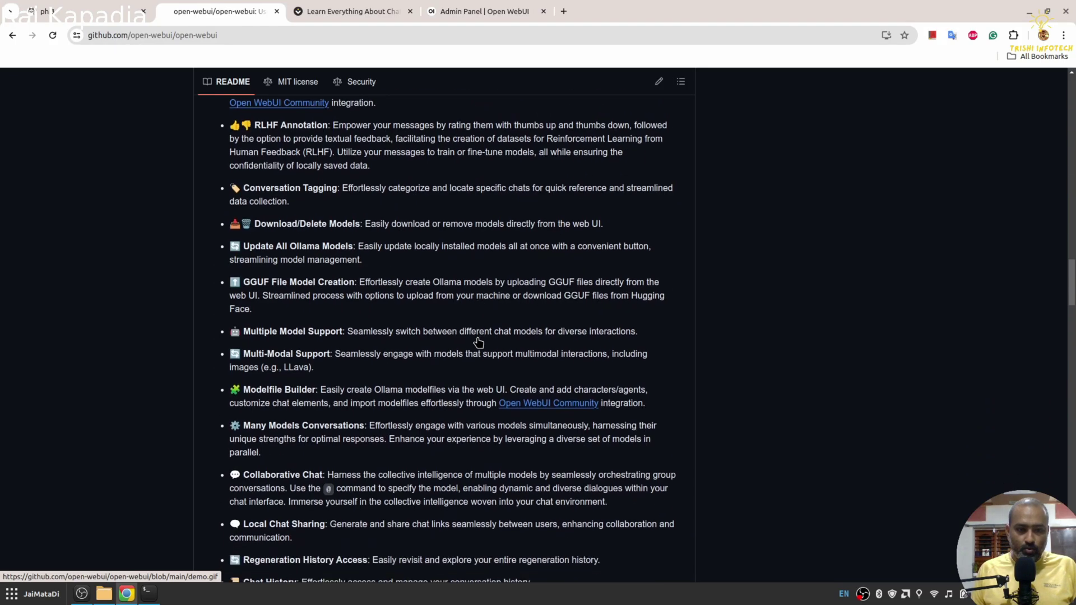
{"action": "scroll", "coordinate": [478, 343], "scroll_direction": "up", "scroll_amount": 20}
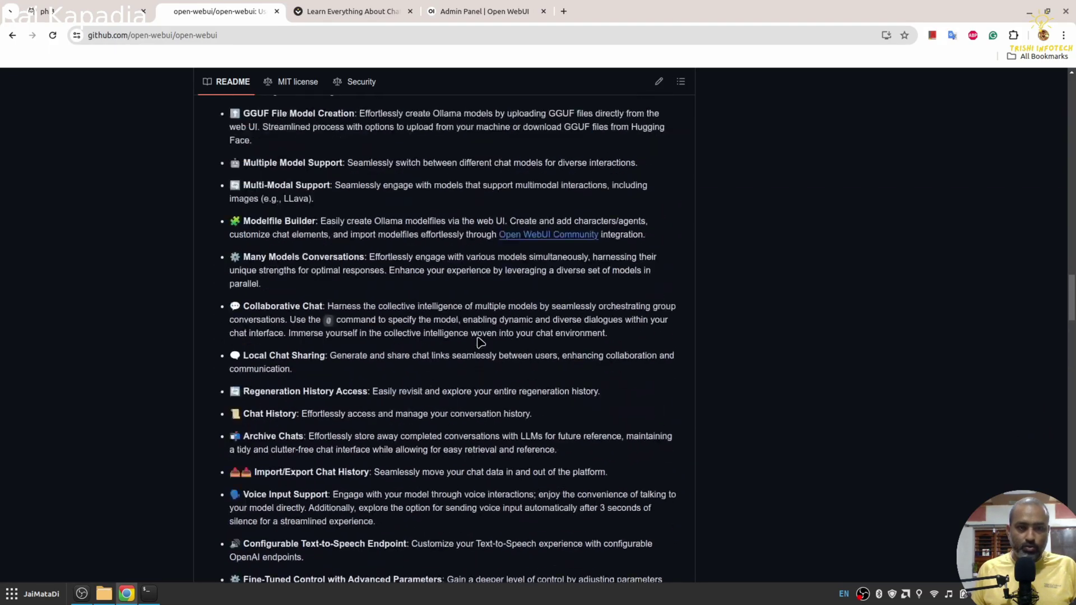
{"action": "scroll", "coordinate": [352, 325], "scroll_direction": "up", "scroll_amount": 5}
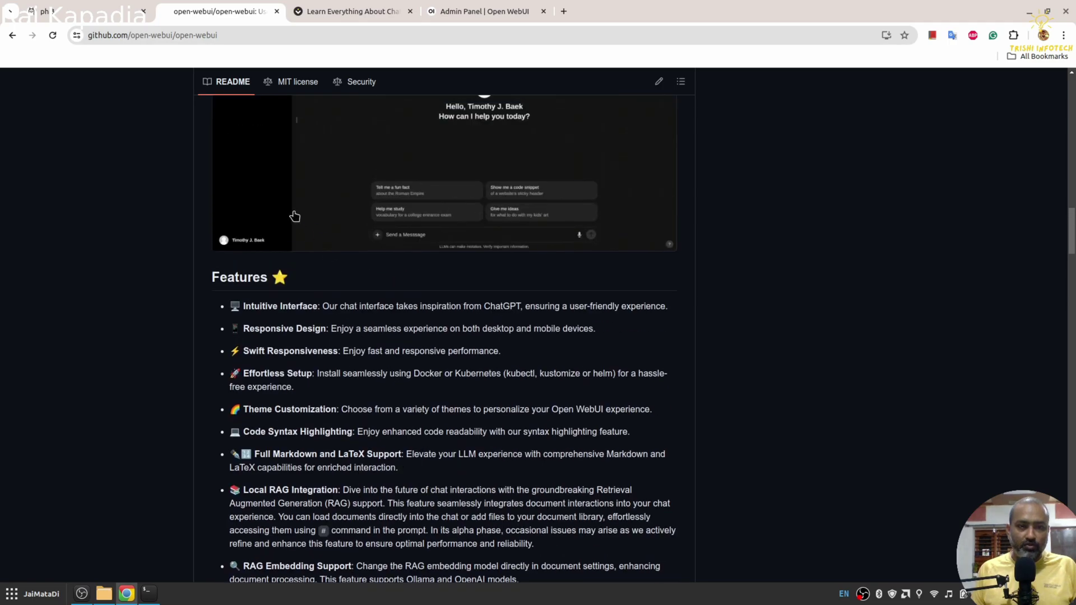
{"action": "scroll", "coordinate": [314, 364], "scroll_direction": "down", "scroll_amount": 20}
{"action": "scroll", "coordinate": [315, 374], "scroll_direction": "down", "scroll_amount": 8}
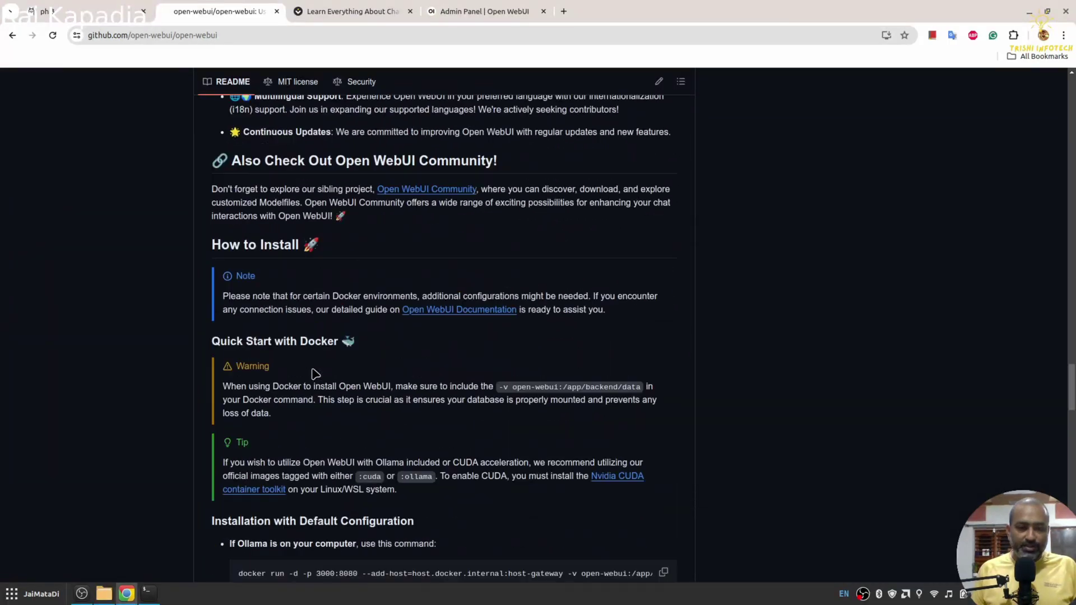
{"action": "scroll", "coordinate": [315, 374], "scroll_direction": "down", "scroll_amount": 15}
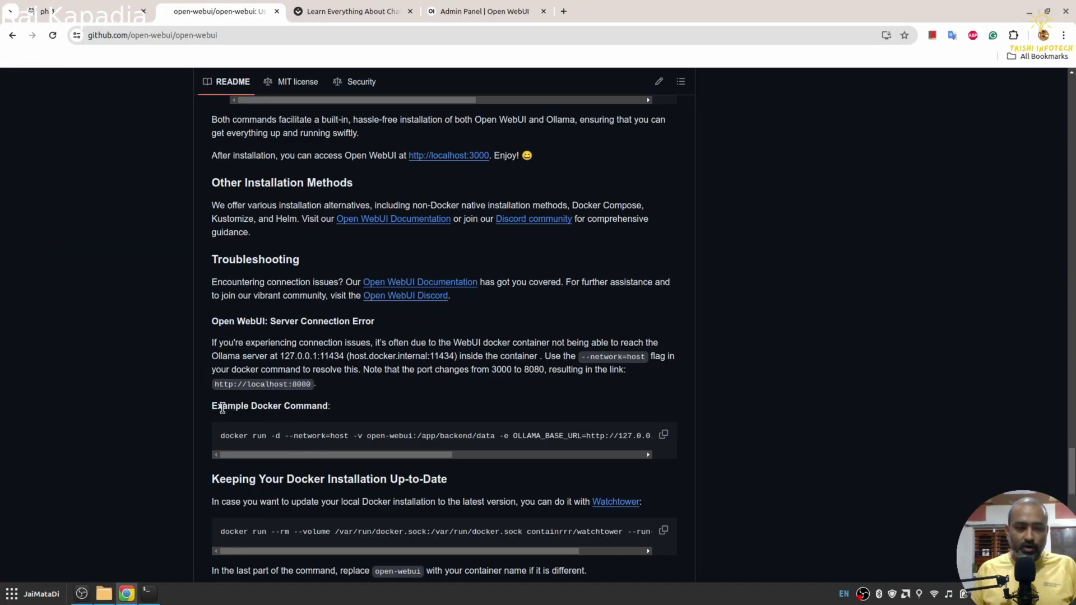
Step: Highlight the Example Docker Command heading and the Ollama server URL inside the command
{"action": "left_click_drag", "start_coordinate": [213, 408], "coordinate": [331, 408]}
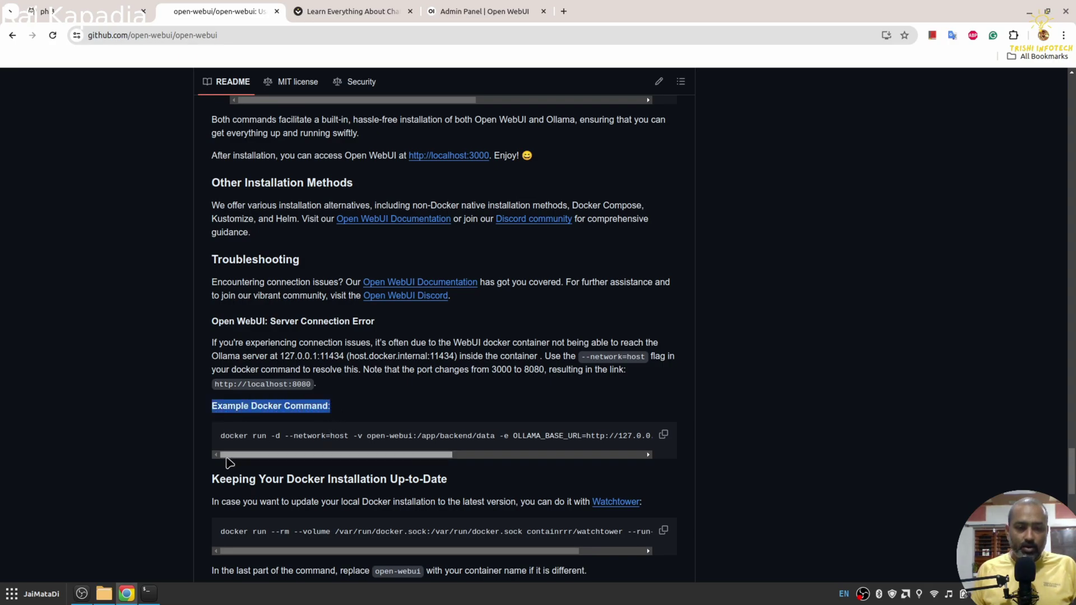
{"action": "left_click_drag", "start_coordinate": [262, 455], "coordinate": [402, 458]}
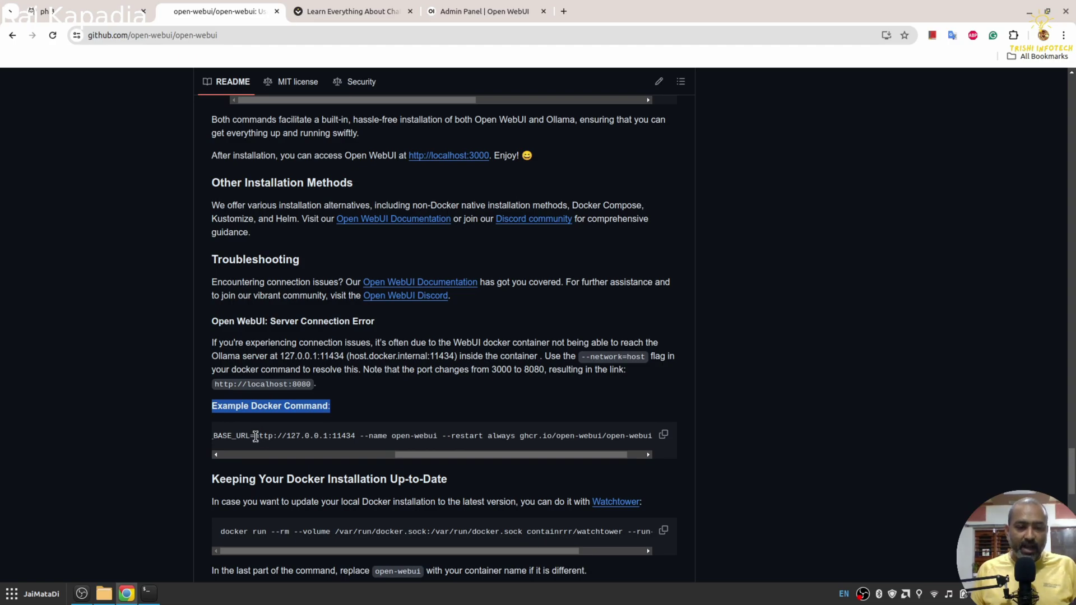
{"action": "left_click_drag", "start_coordinate": [254, 435], "coordinate": [357, 436]}
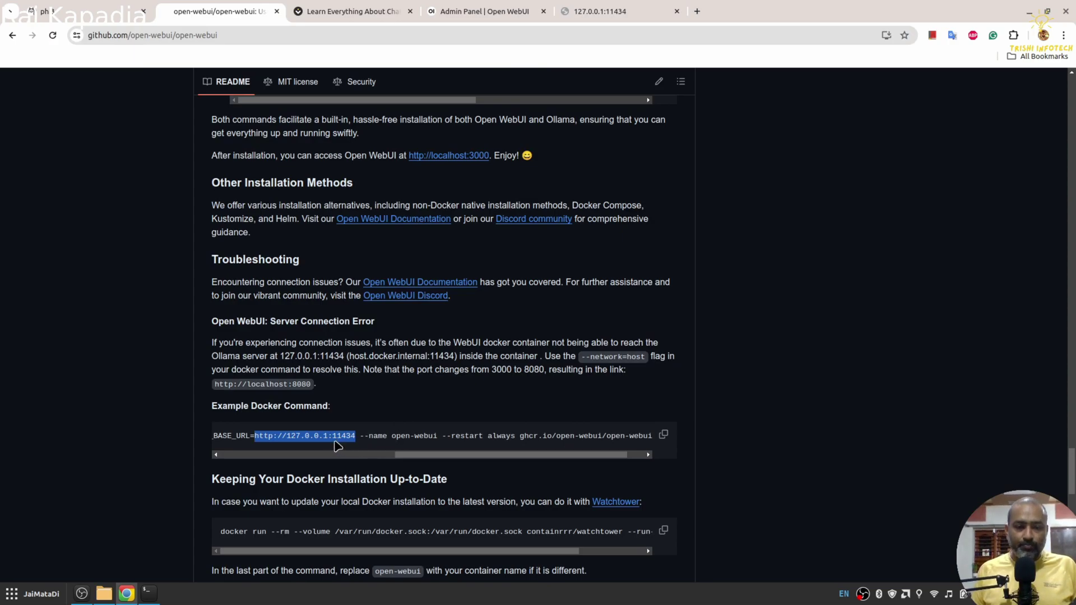
{"action": "left_click_drag", "start_coordinate": [433, 455], "coordinate": [302, 456]}
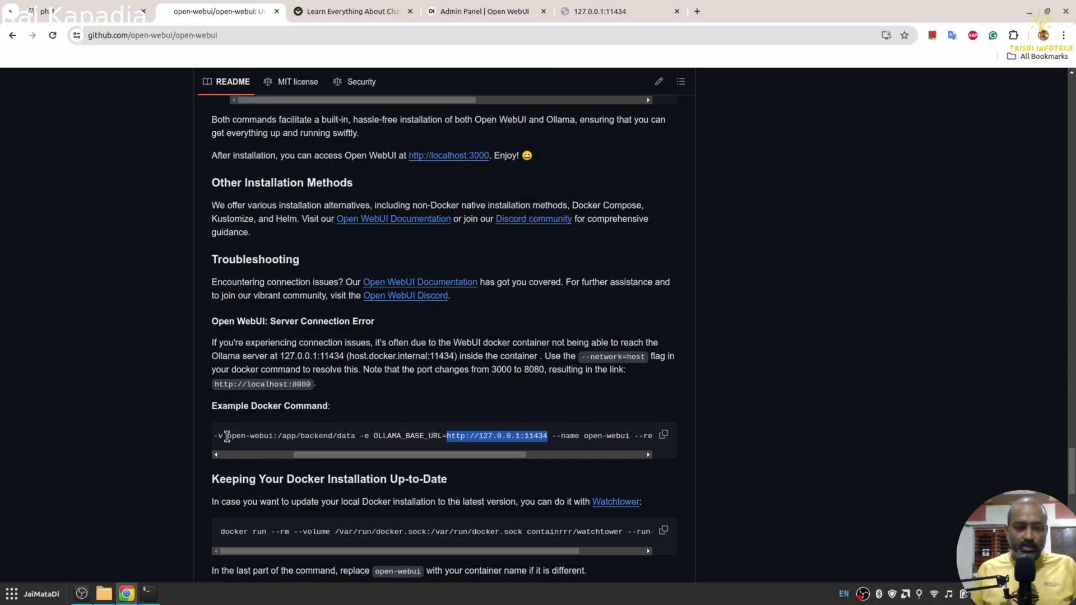
{"action": "left_click_drag", "start_coordinate": [226, 437], "coordinate": [530, 437]}
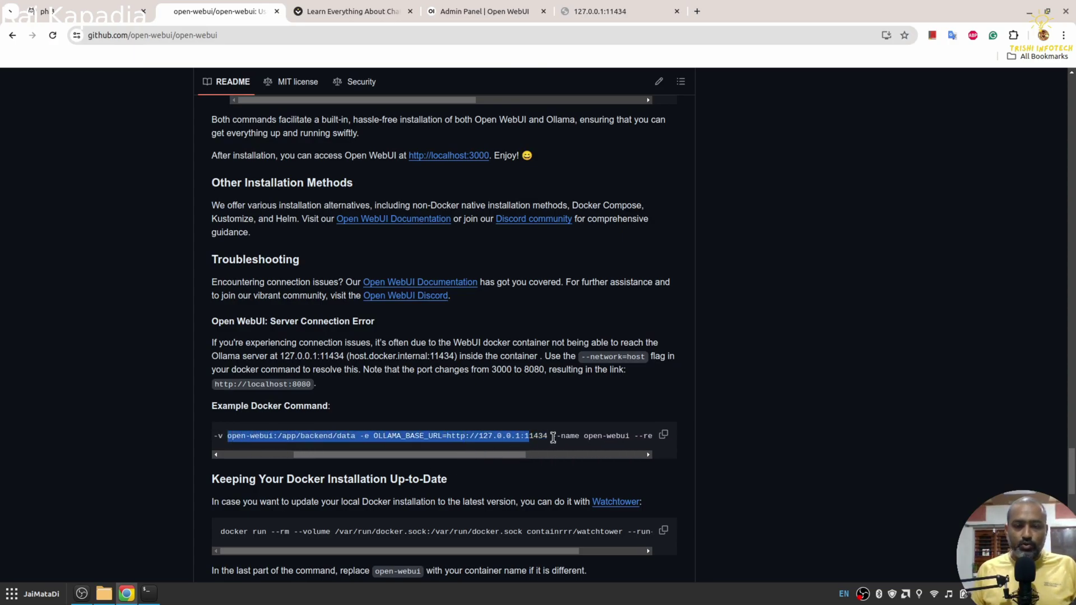
Step: Scroll up through the install sections and select the default-configuration docker run command
{"action": "scroll", "coordinate": [460, 327], "scroll_direction": "up", "scroll_amount": 5}
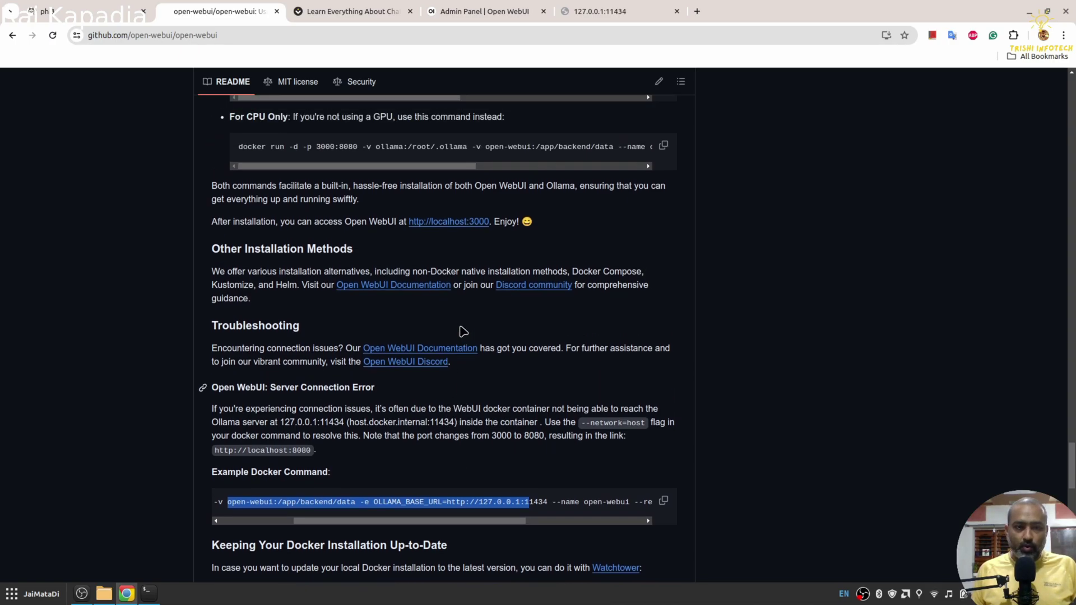
{"action": "scroll", "coordinate": [460, 326], "scroll_direction": "up", "scroll_amount": 3}
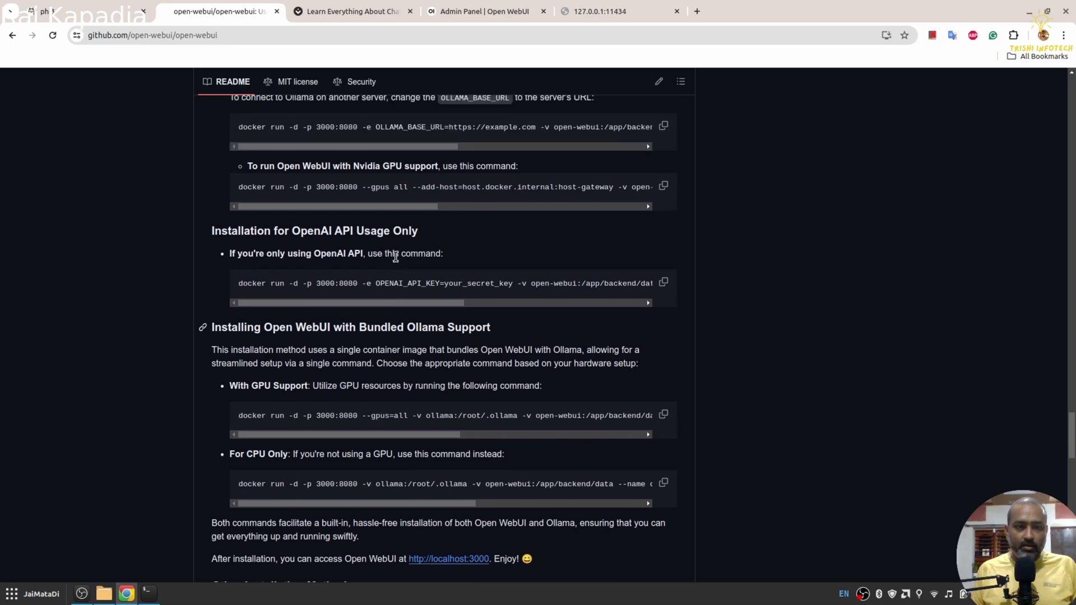
{"action": "scroll", "coordinate": [395, 255], "scroll_direction": "up", "scroll_amount": 2}
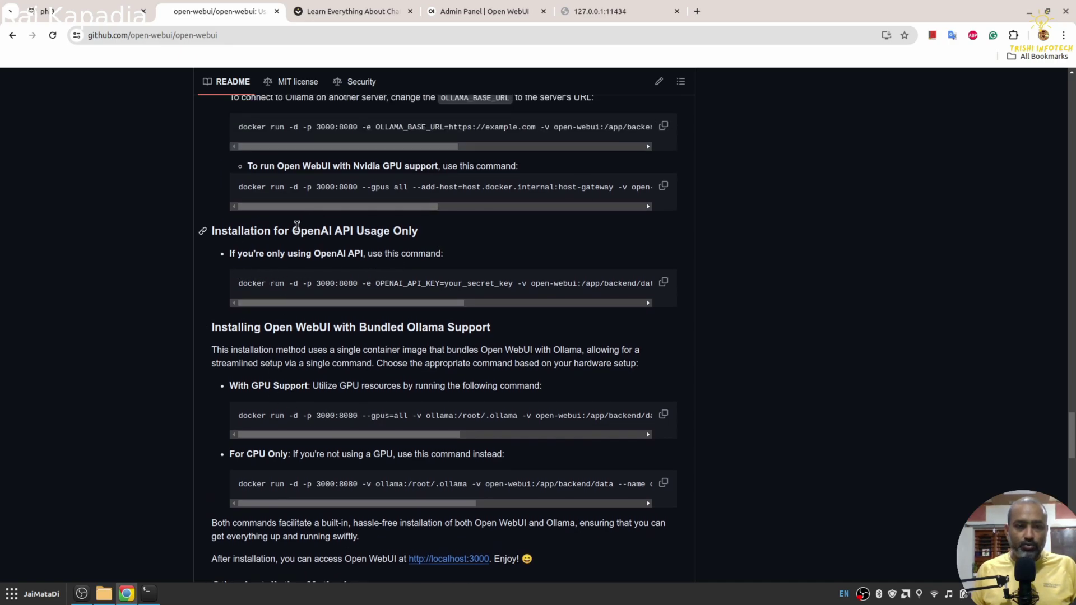
{"action": "left_click_drag", "start_coordinate": [289, 229], "coordinate": [370, 231]}
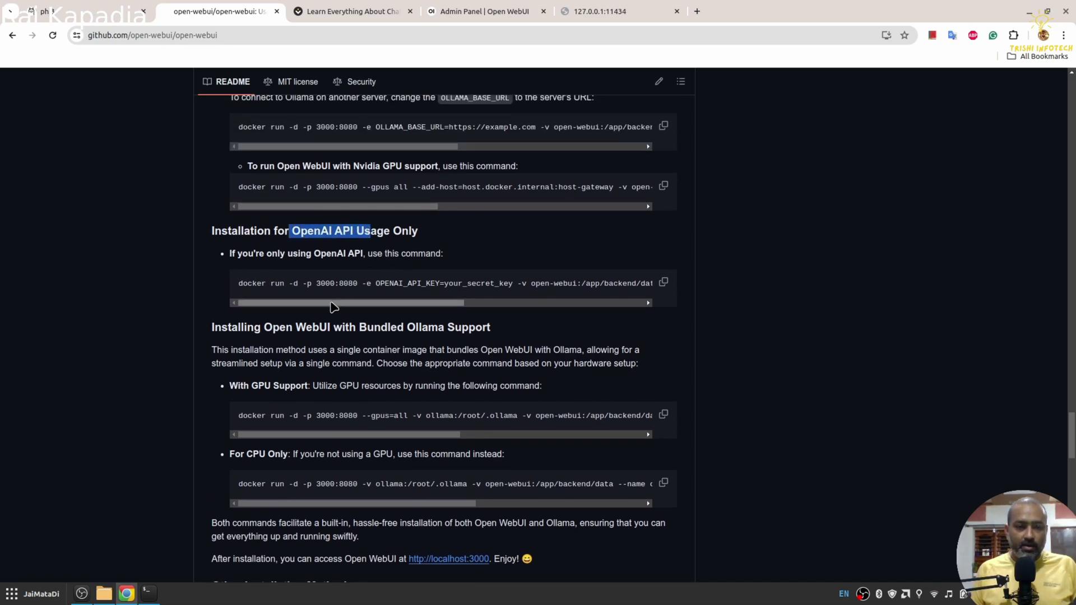
{"action": "left_click_drag", "start_coordinate": [339, 303], "coordinate": [557, 308]}
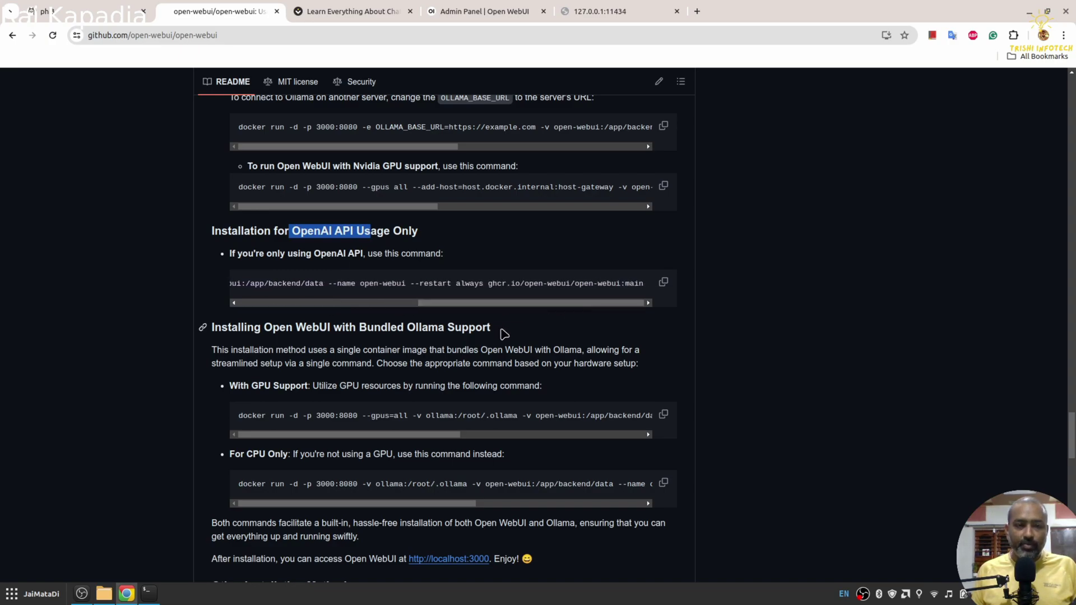
{"action": "scroll", "coordinate": [504, 334], "scroll_direction": "up", "scroll_amount": 4}
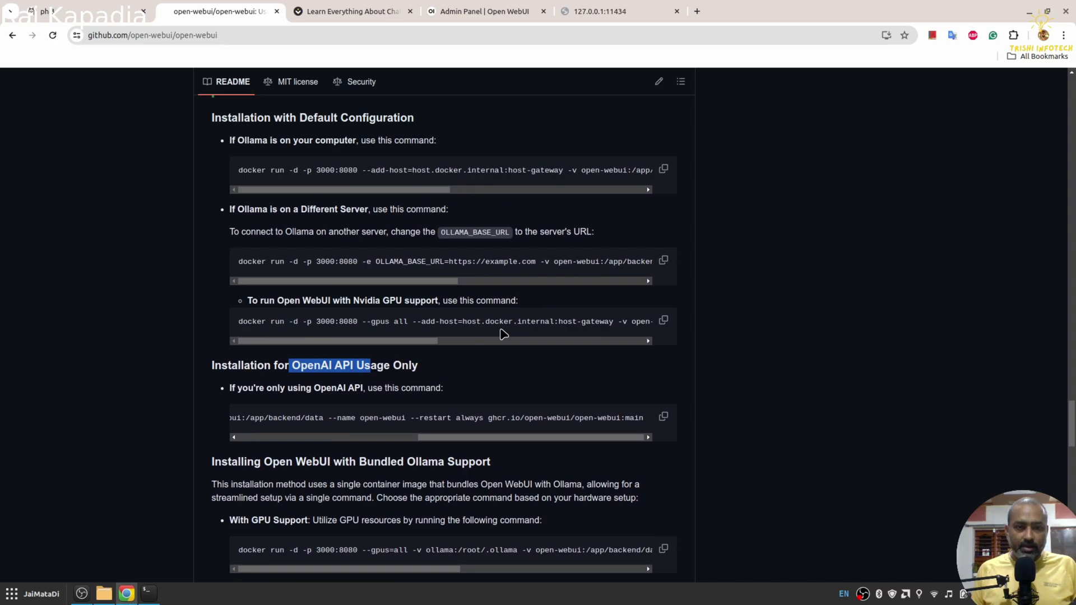
{"action": "scroll", "coordinate": [502, 334], "scroll_direction": "up", "scroll_amount": 2}
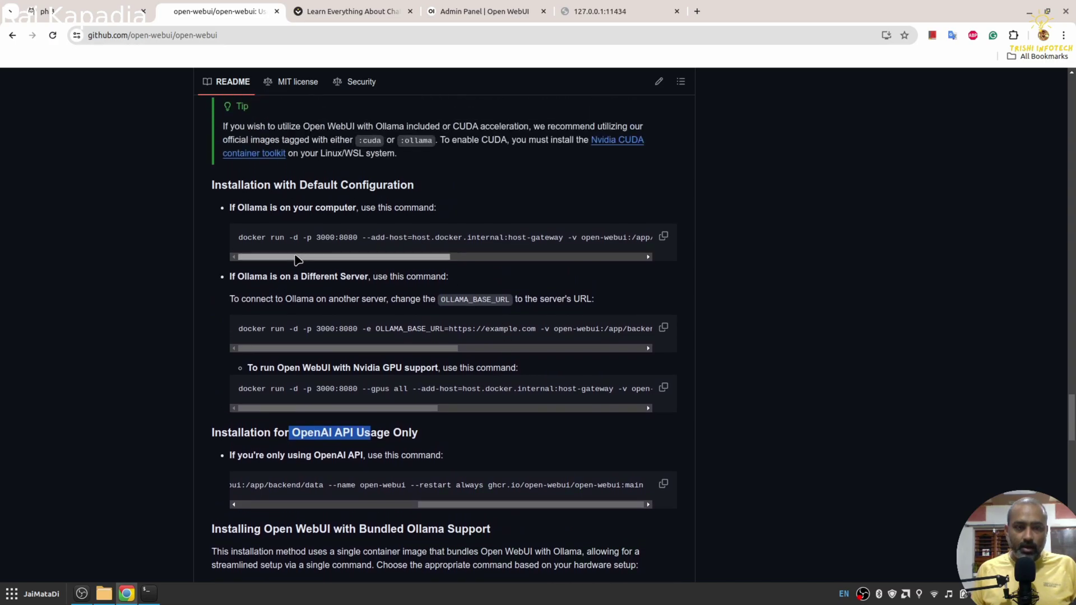
{"action": "left_click_drag", "start_coordinate": [297, 259], "coordinate": [648, 242]}
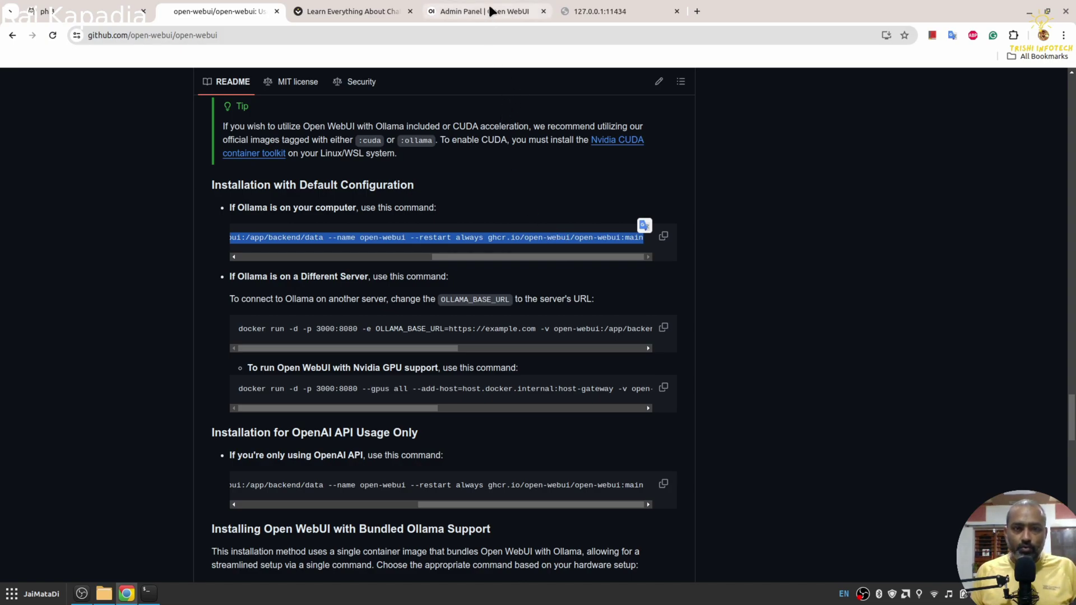
Step: In a new enlarged terminal tab, run docker ps and highlight the open-webui container row
{"action": "left_click", "coordinate": [149, 593]}
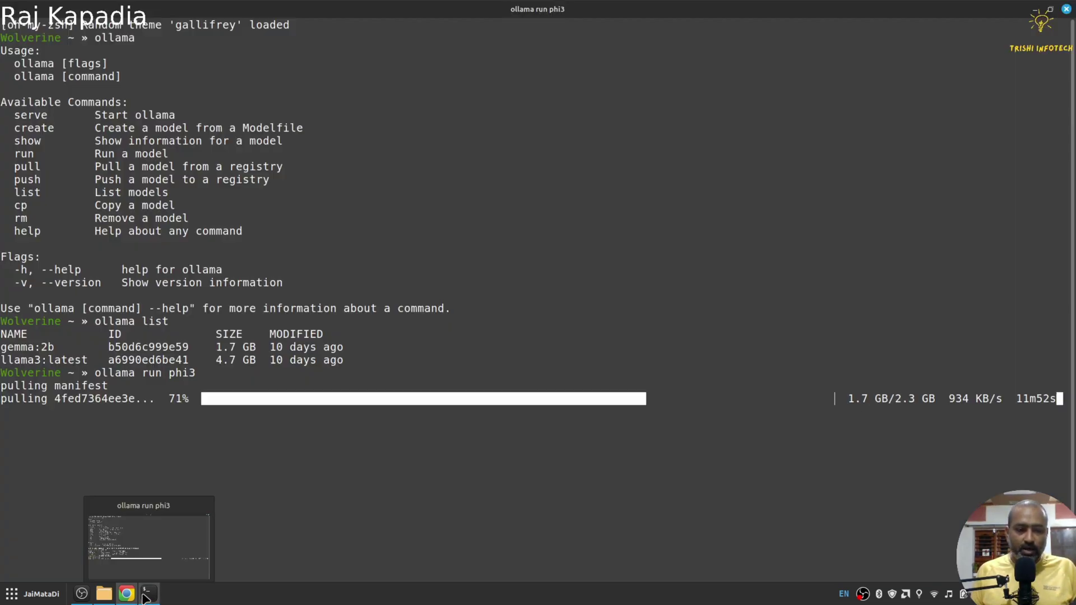
{"action": "right_click", "coordinate": [402, 156]}
{"action": "left_click", "coordinate": [443, 182]}
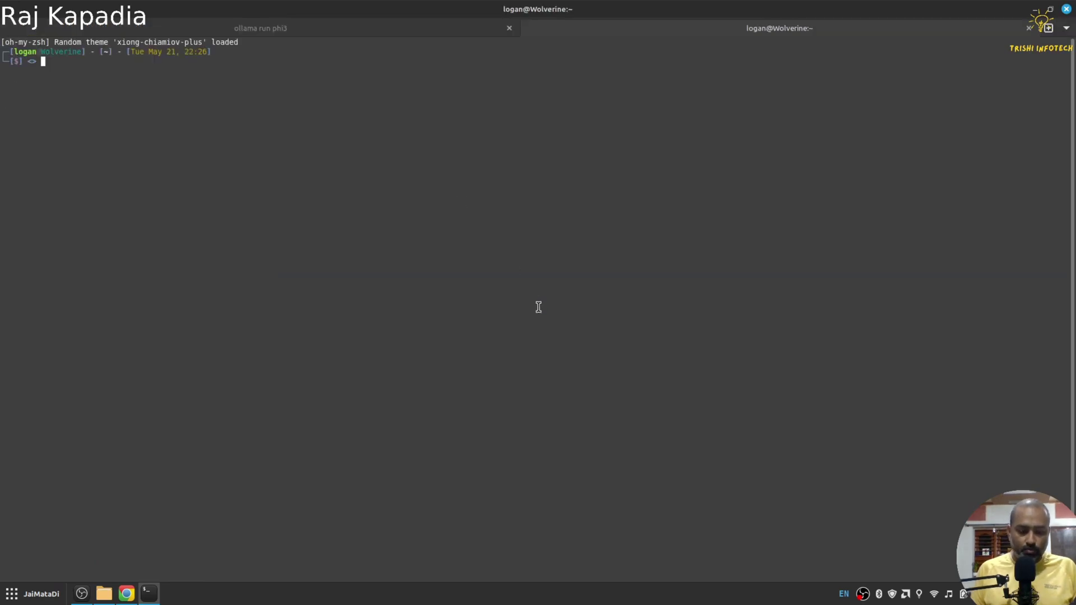
{"action": "key", "text": "ctrl+plus"}
{"action": "key", "text": "ctrl+plus"}
{"action": "type", "text": "docker ps"}
{"action": "key", "text": "Return"}
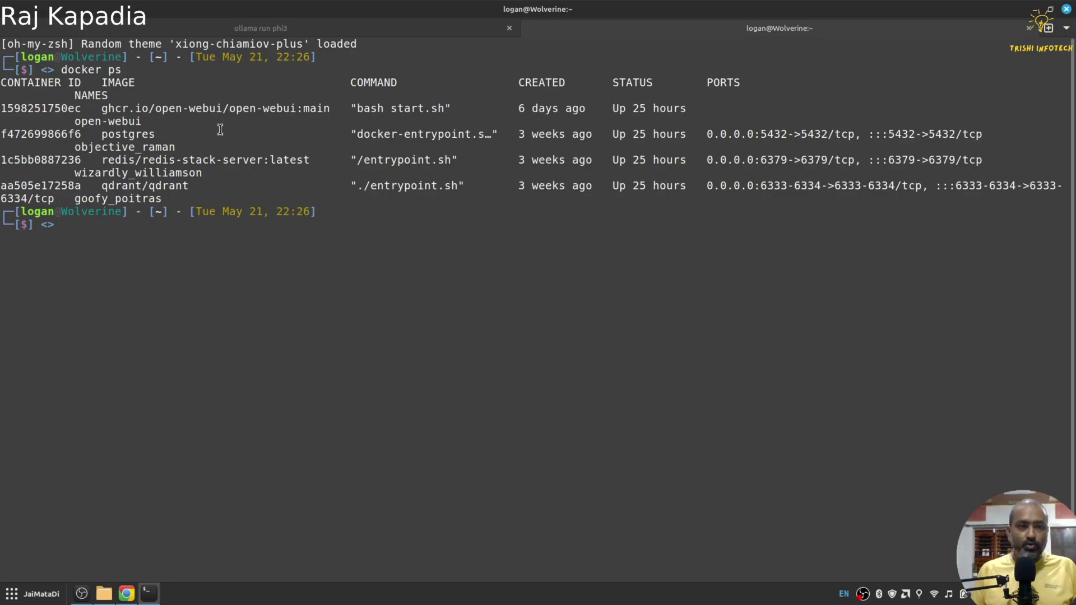
{"action": "left_click_drag", "start_coordinate": [74, 122], "coordinate": [191, 121]}
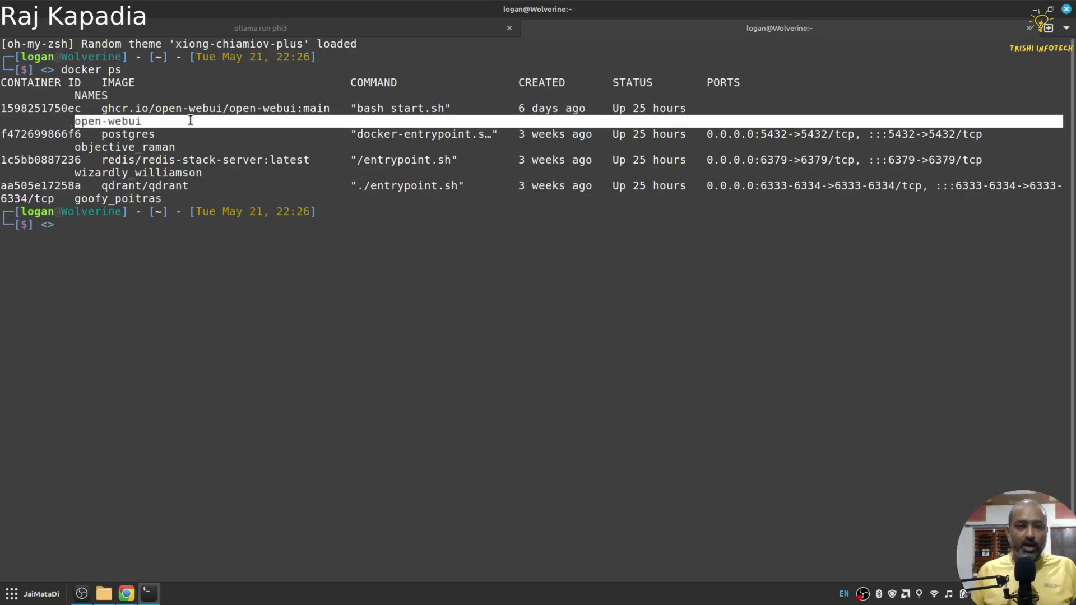
{"action": "left_click_drag", "start_coordinate": [2, 108], "coordinate": [134, 110]}
Step: Return to Chrome, glance at the admin panel, and go back to the GitHub README
{"action": "left_click", "coordinate": [127, 594]}
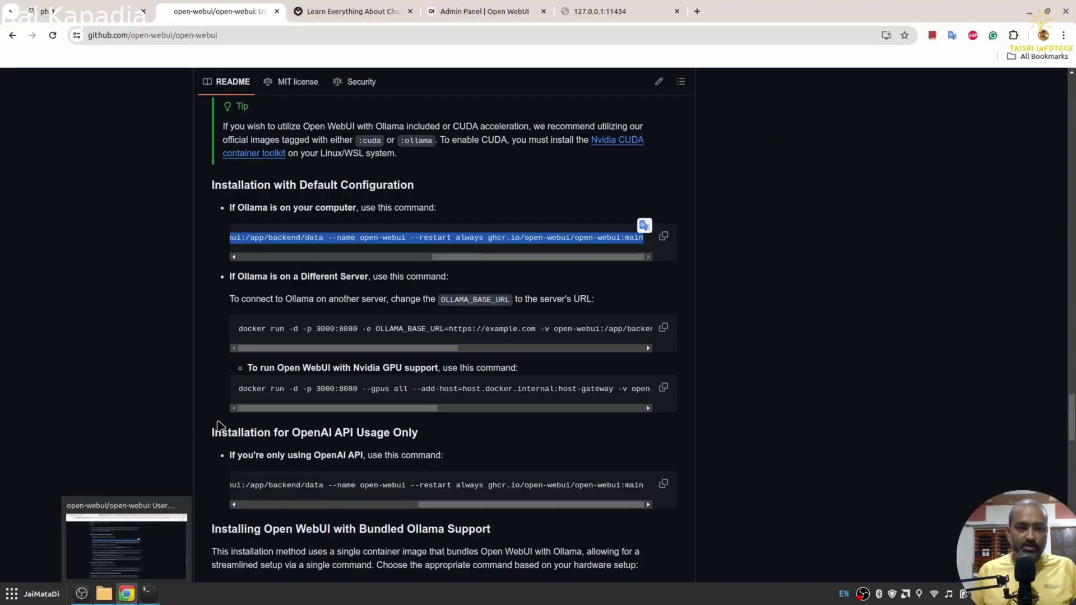
{"action": "left_click", "coordinate": [462, 8]}
{"action": "left_click", "coordinate": [246, 11]}
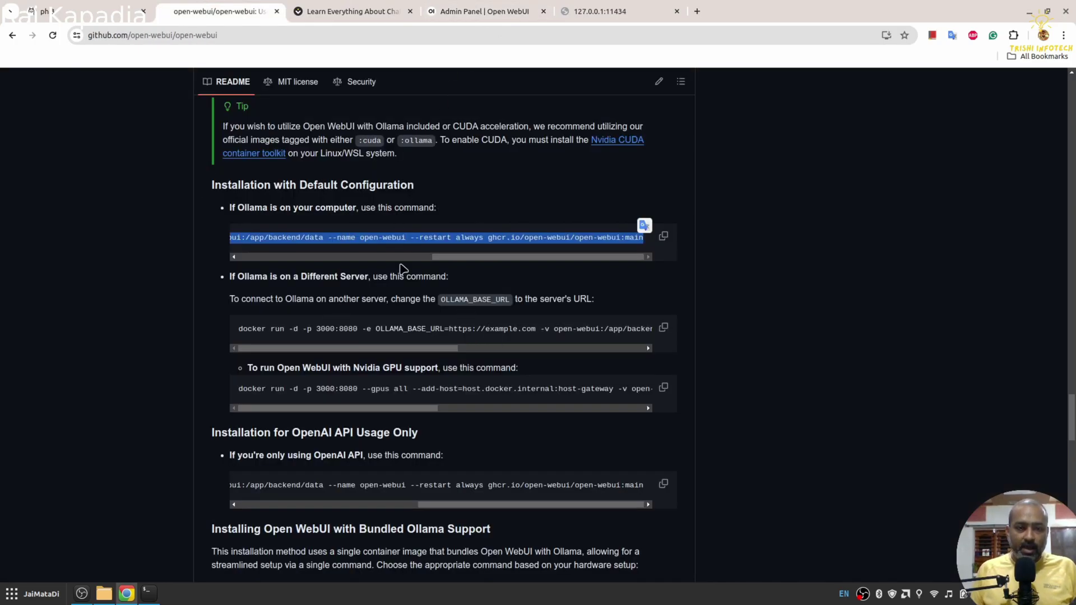
Step: Switch to the Open WebUI Admin Panel tab and briefly open then close Admin Settings
{"action": "left_click", "coordinate": [488, 10]}
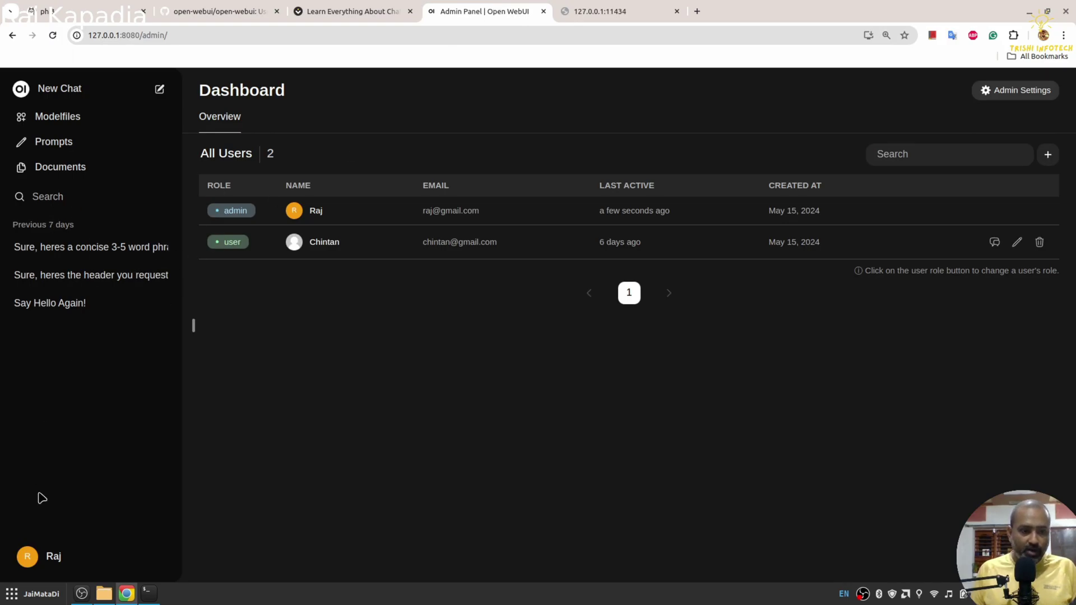
{"action": "left_click", "coordinate": [1025, 92]}
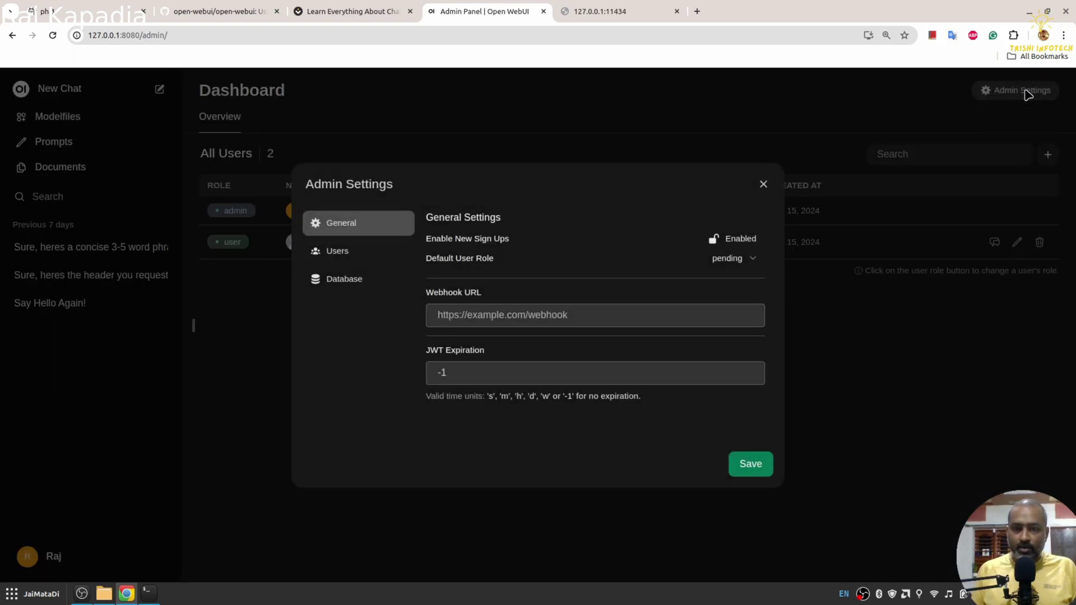
{"action": "left_click", "coordinate": [762, 187]}
Step: Go to the Playground page and bring up the personal Settings window
{"action": "left_click", "coordinate": [46, 559]}
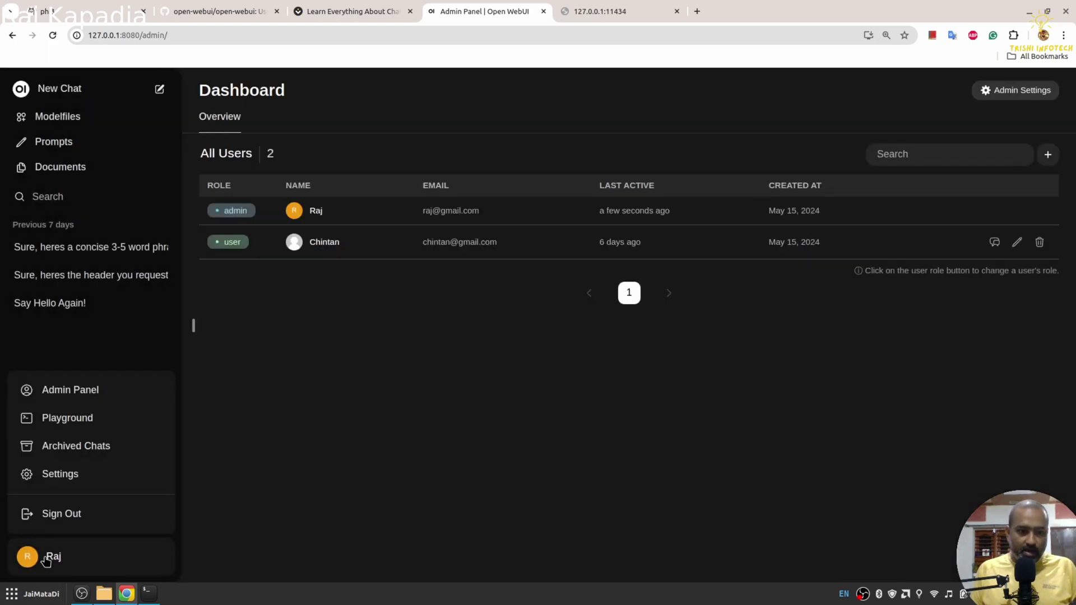
{"action": "left_click", "coordinate": [69, 420]}
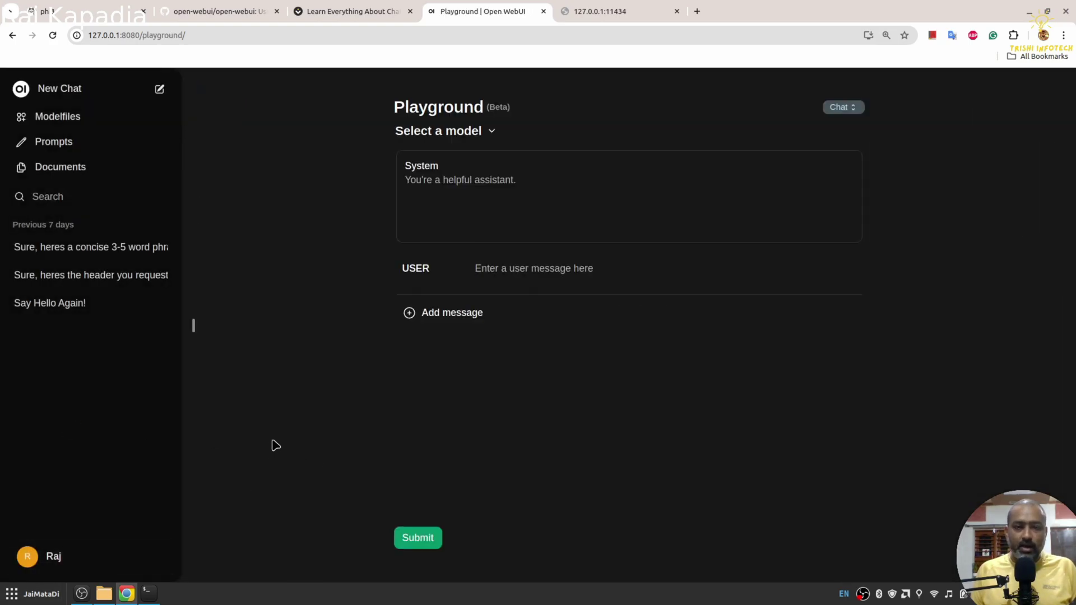
{"action": "left_click", "coordinate": [47, 559]}
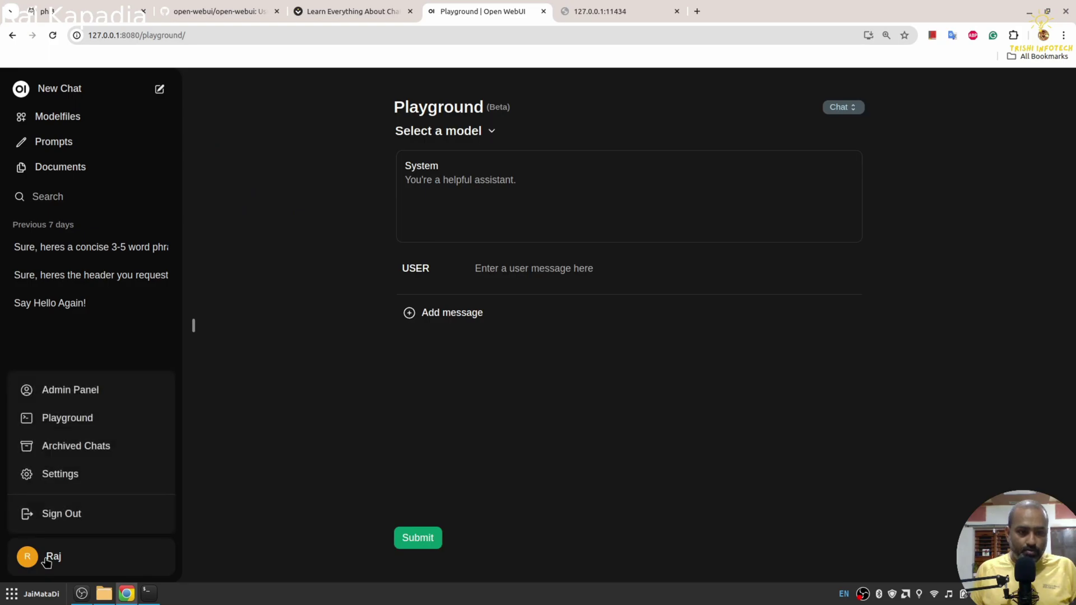
{"action": "left_click", "coordinate": [62, 475]}
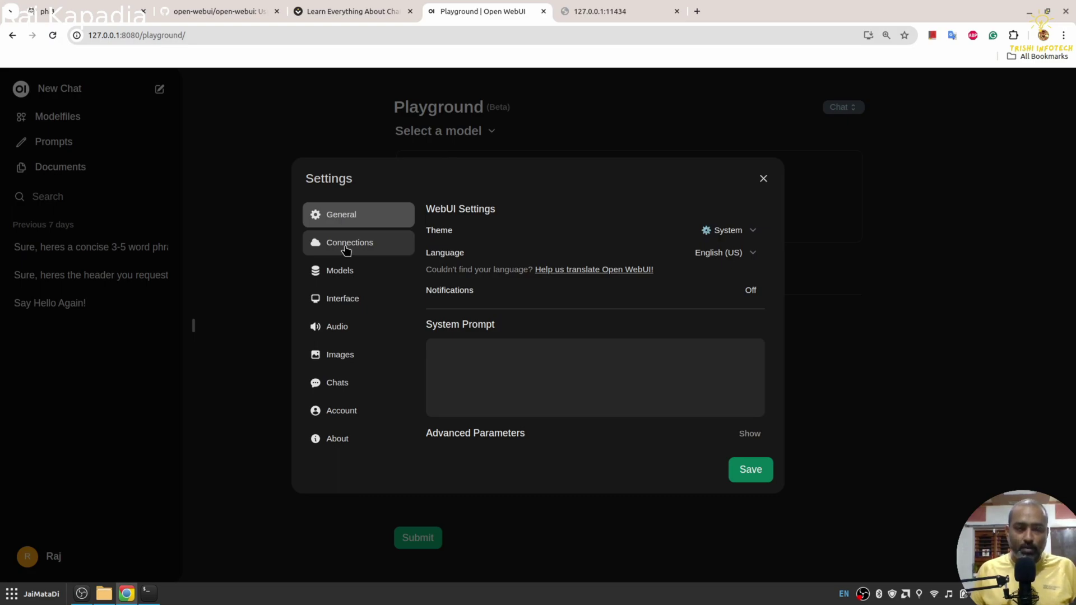
{"action": "left_click", "coordinate": [346, 245]}
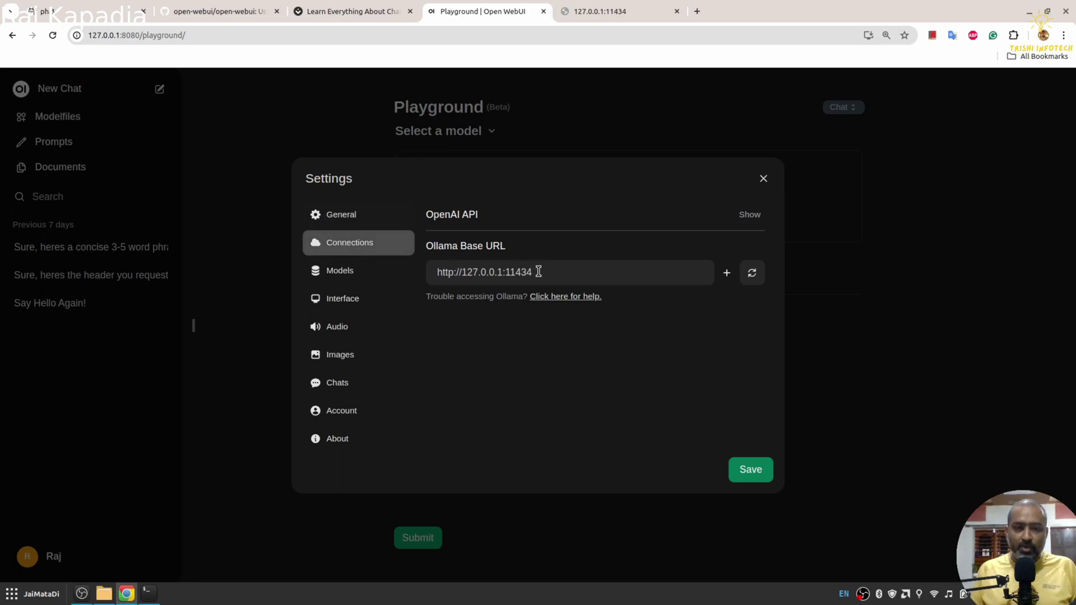
{"action": "left_click_drag", "start_coordinate": [538, 272], "coordinate": [439, 265]}
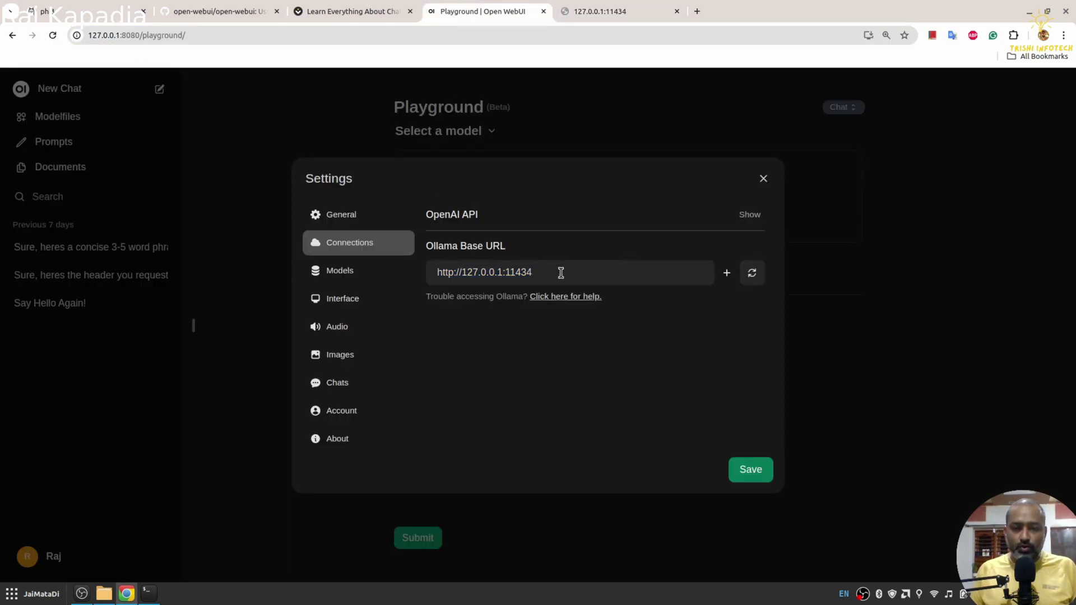
{"action": "left_click", "coordinate": [752, 274]}
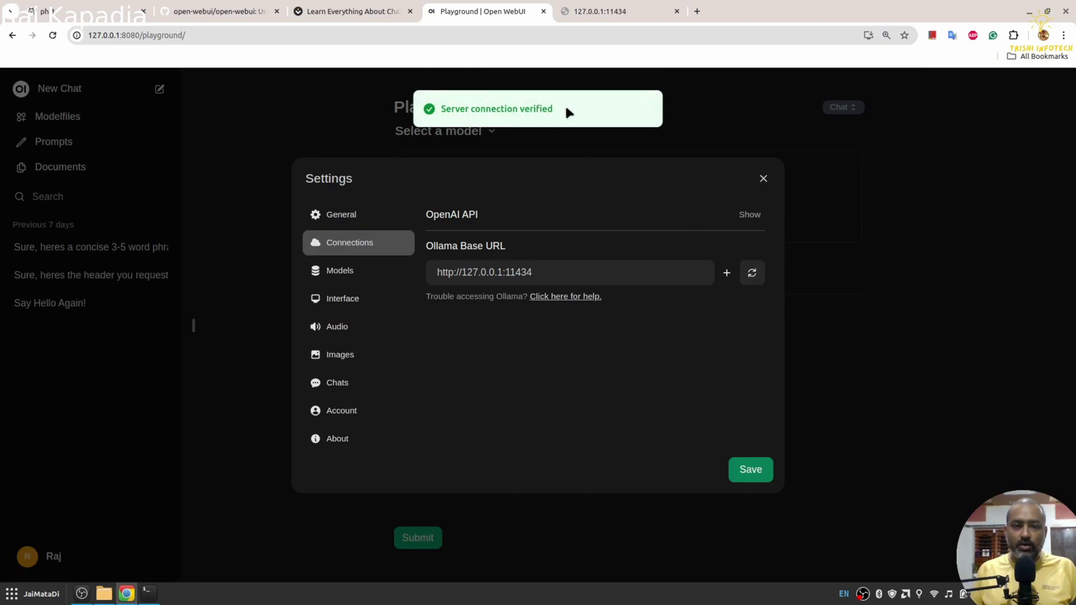
{"action": "left_click", "coordinate": [760, 474]}
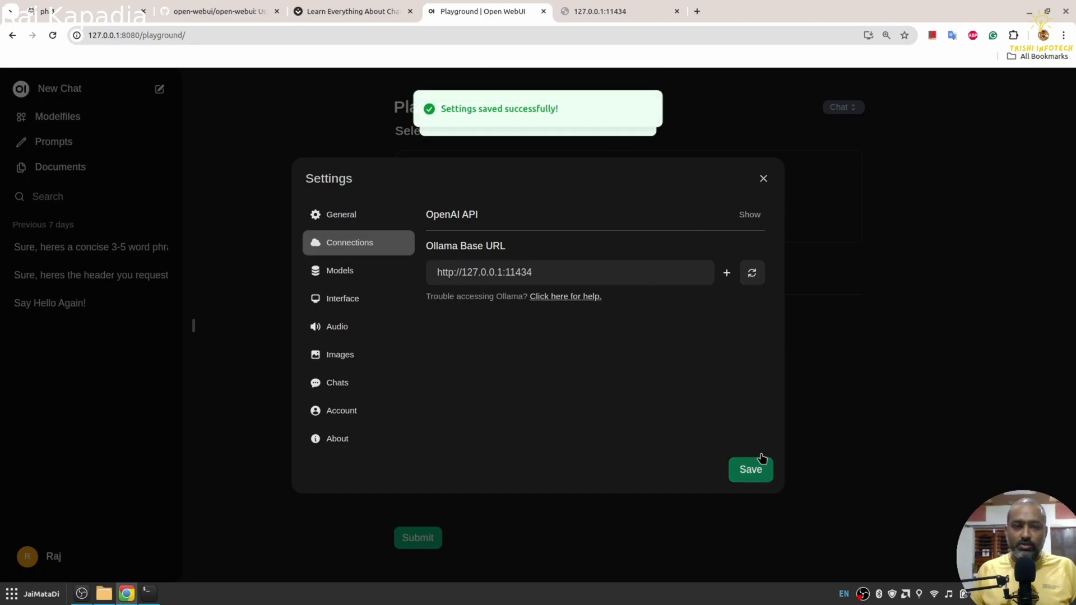
{"action": "left_click", "coordinate": [764, 179]}
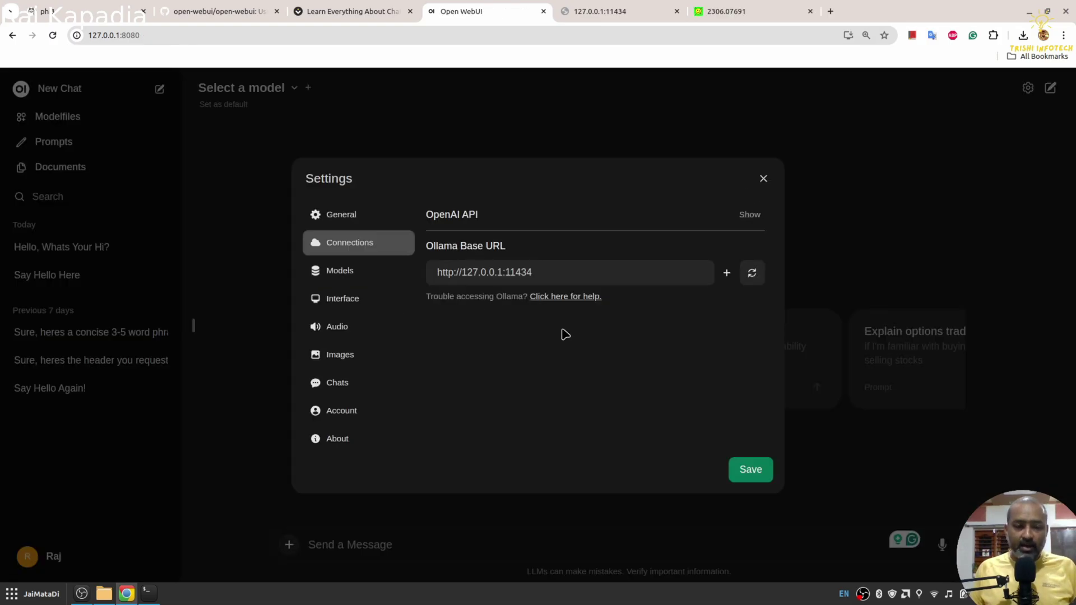
Step: Open the Models settings and confirm gemma:2b and llama3:latest are listed as installed
{"action": "left_click", "coordinate": [349, 274]}
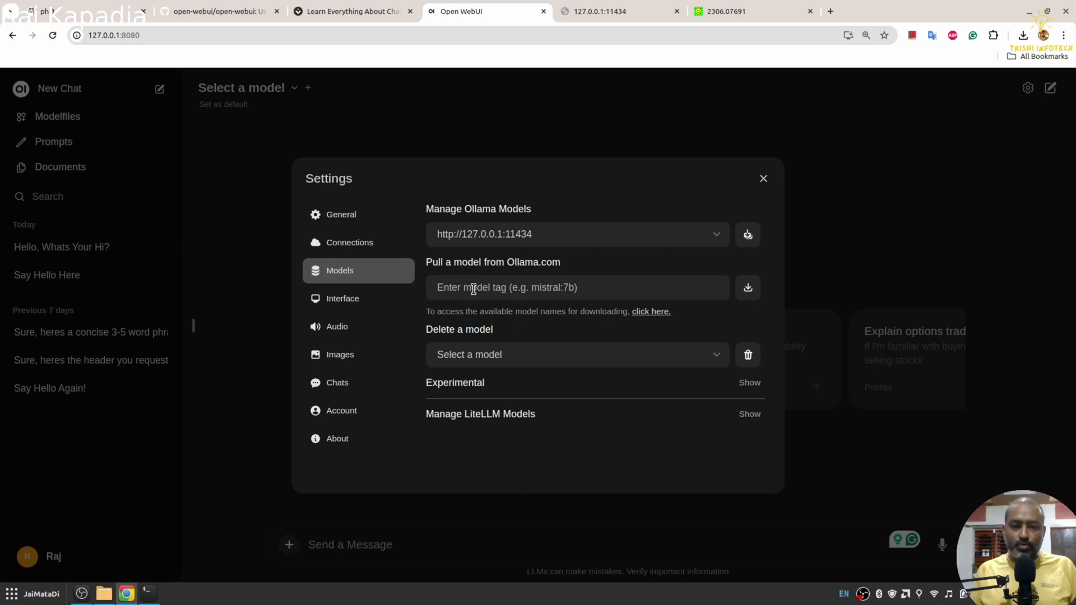
{"action": "left_click", "coordinate": [498, 357]}
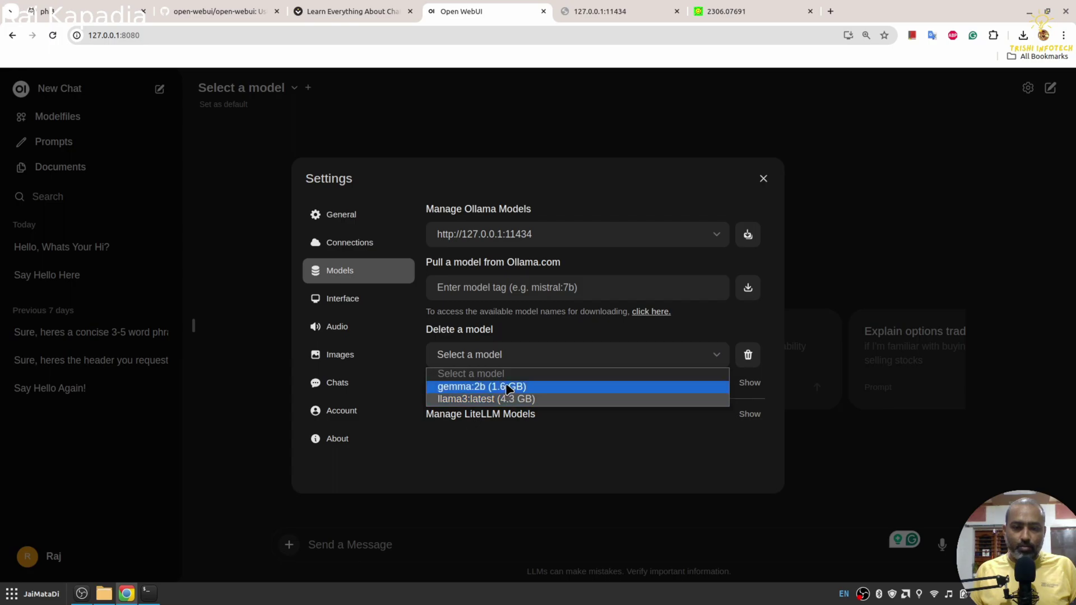
{"action": "left_click", "coordinate": [575, 432]}
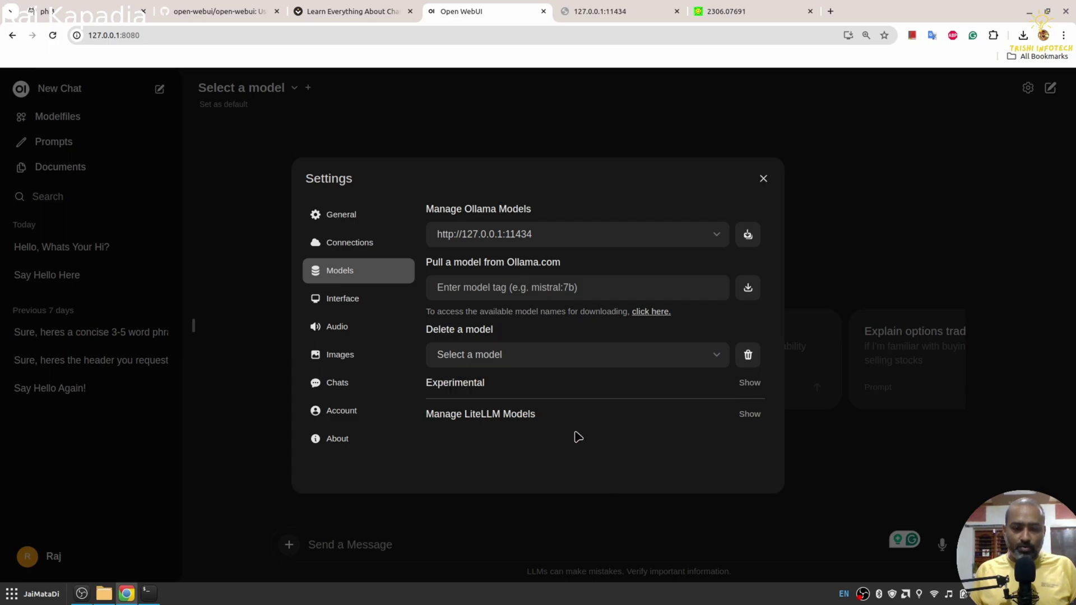
Step: Look over the Interface and Audio settings, checking the speech-to-text engines without changing them
{"action": "left_click", "coordinate": [363, 304]}
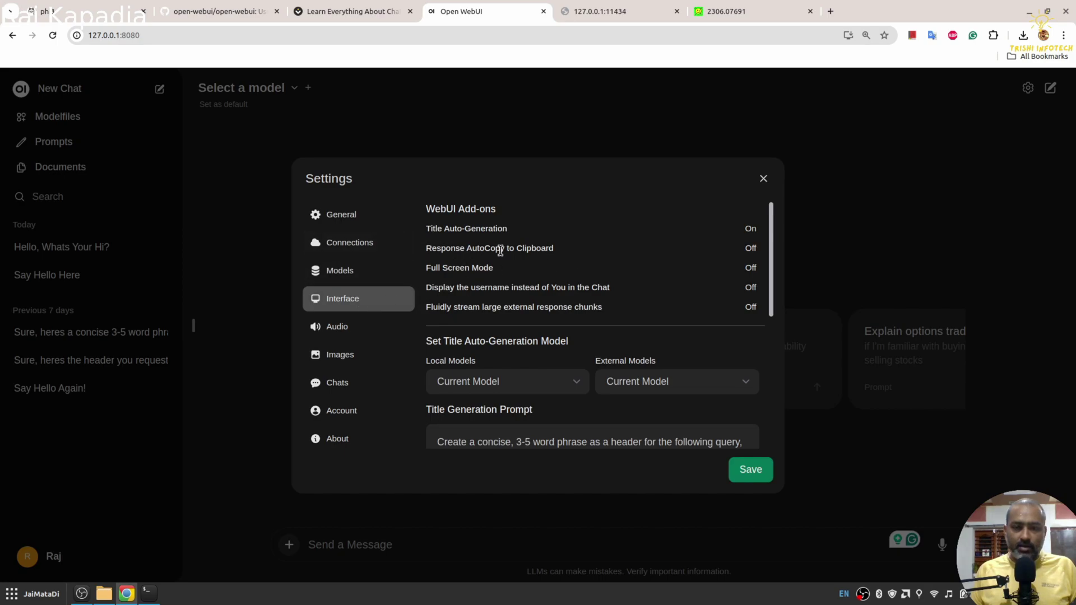
{"action": "scroll", "coordinate": [643, 281], "scroll_direction": "down", "scroll_amount": 3}
{"action": "scroll", "coordinate": [679, 254], "scroll_direction": "up", "scroll_amount": 3}
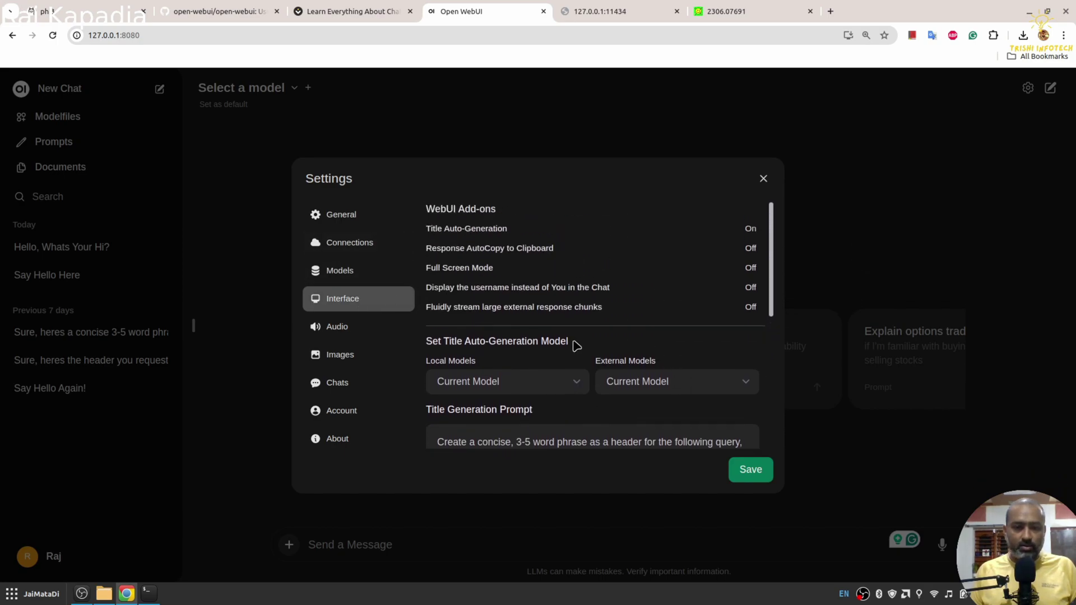
{"action": "left_click", "coordinate": [353, 328]}
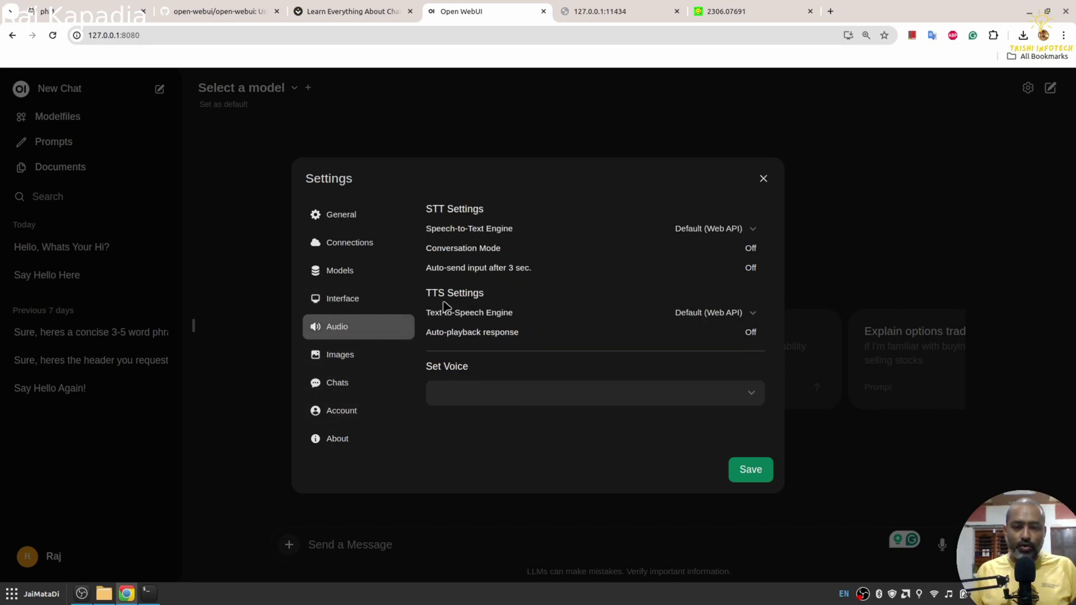
{"action": "left_click", "coordinate": [693, 230]}
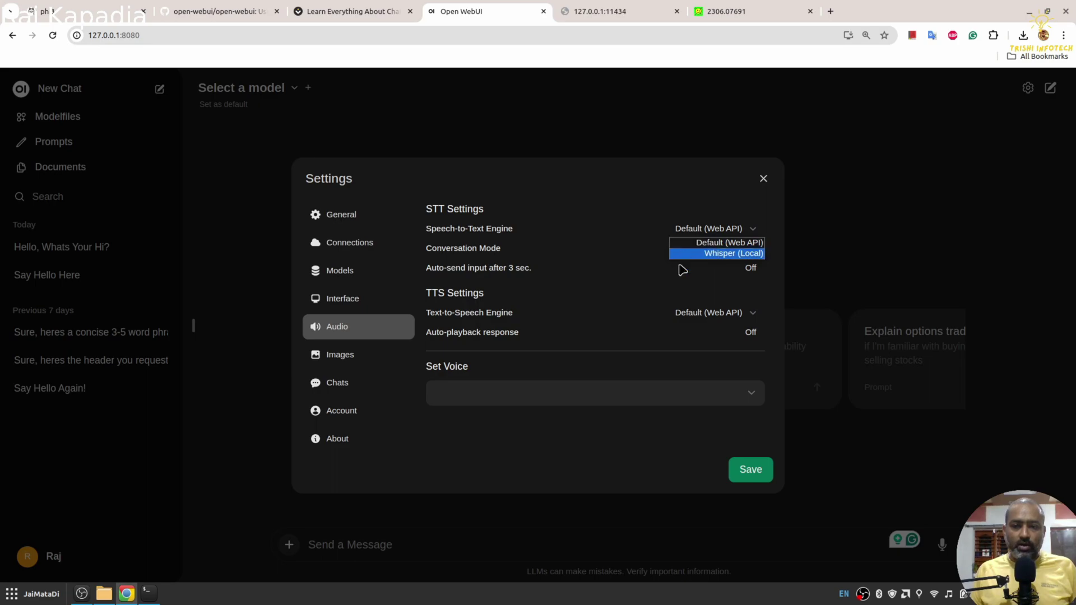
{"action": "left_click", "coordinate": [627, 294]}
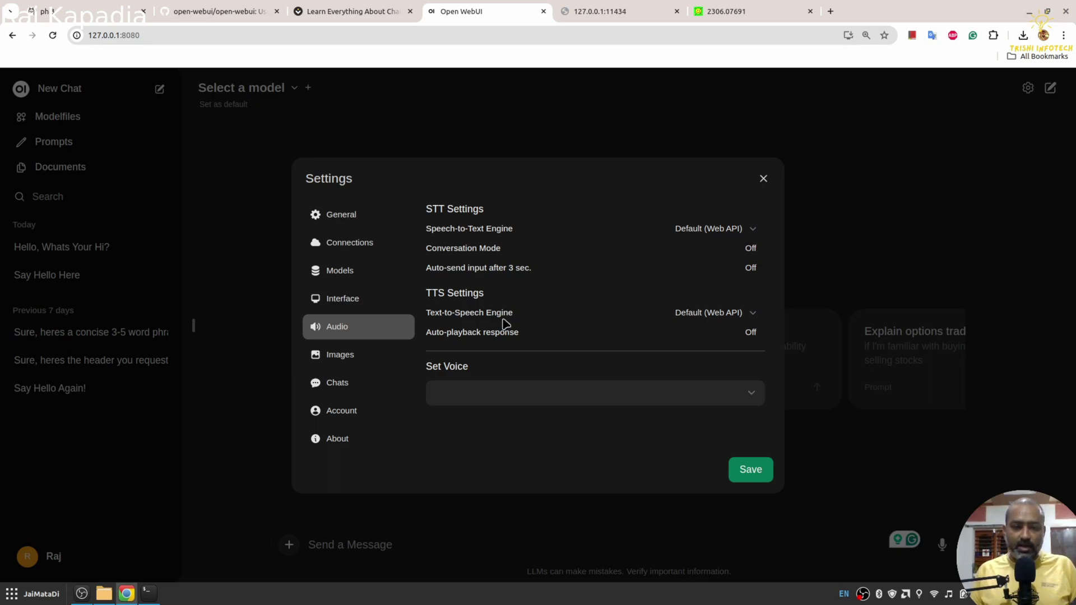
Step: Check the image generation engine options unchanged, then go to the Chats settings
{"action": "left_click", "coordinate": [347, 357]}
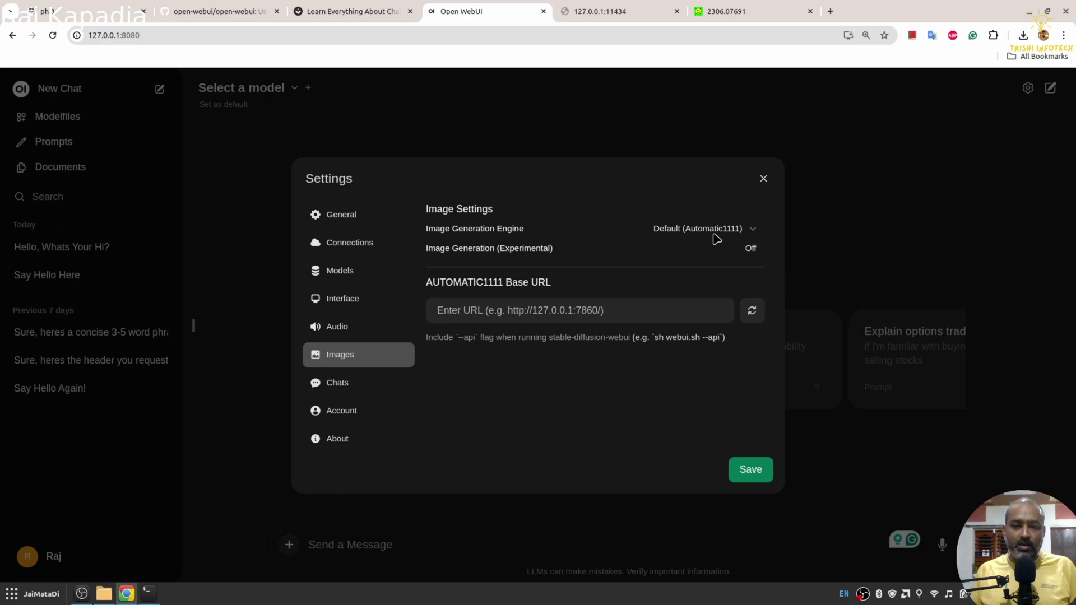
{"action": "left_click", "coordinate": [715, 235]}
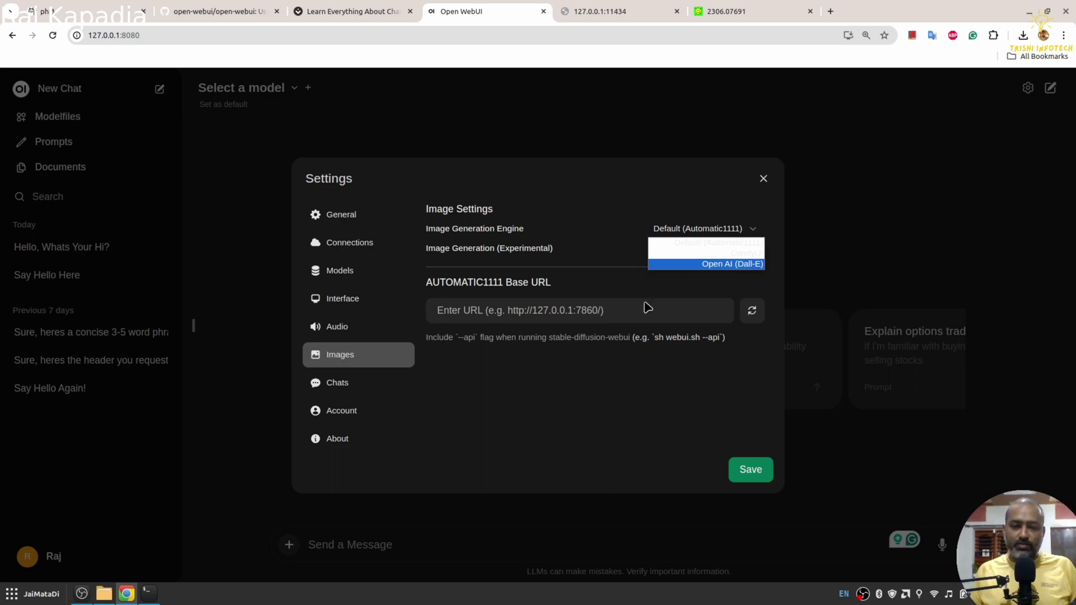
{"action": "left_click", "coordinate": [598, 313]}
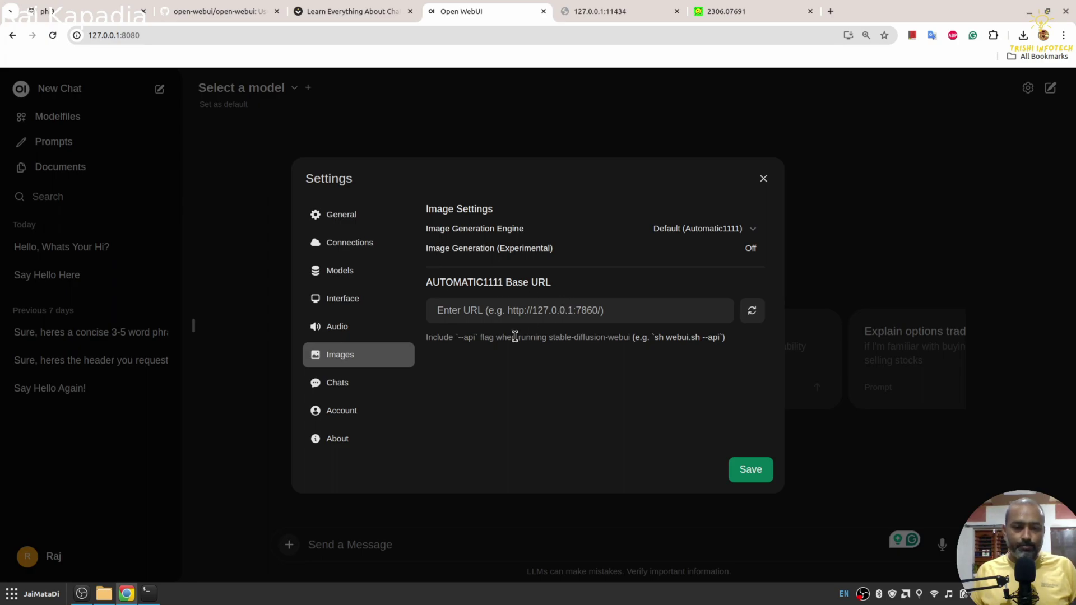
{"action": "left_click", "coordinate": [338, 381]}
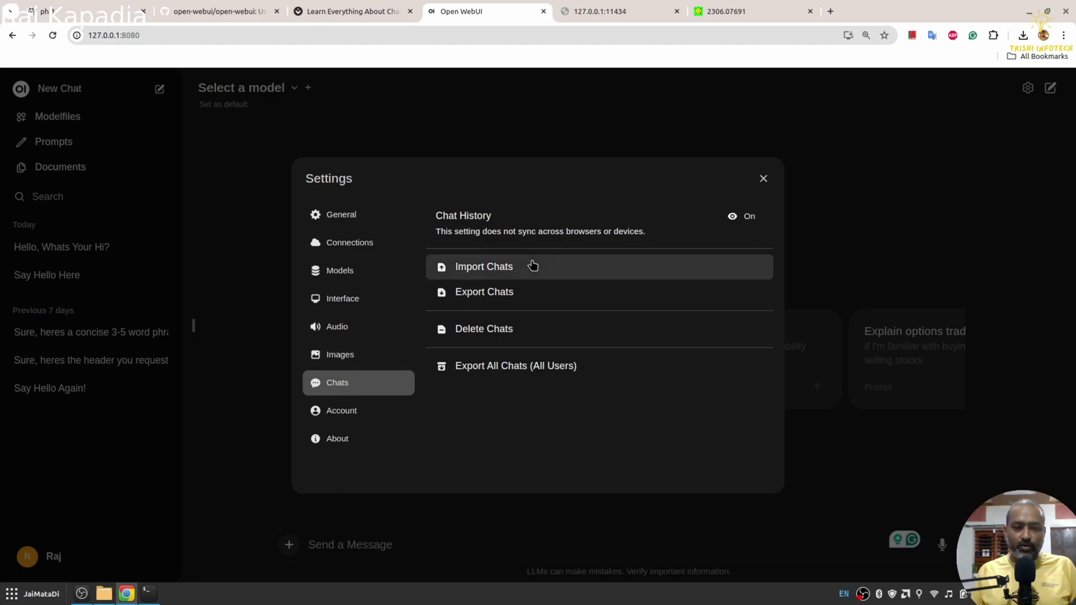
Step: Show the Account settings with profile image, name, password and API key options
{"action": "left_click", "coordinate": [354, 411]}
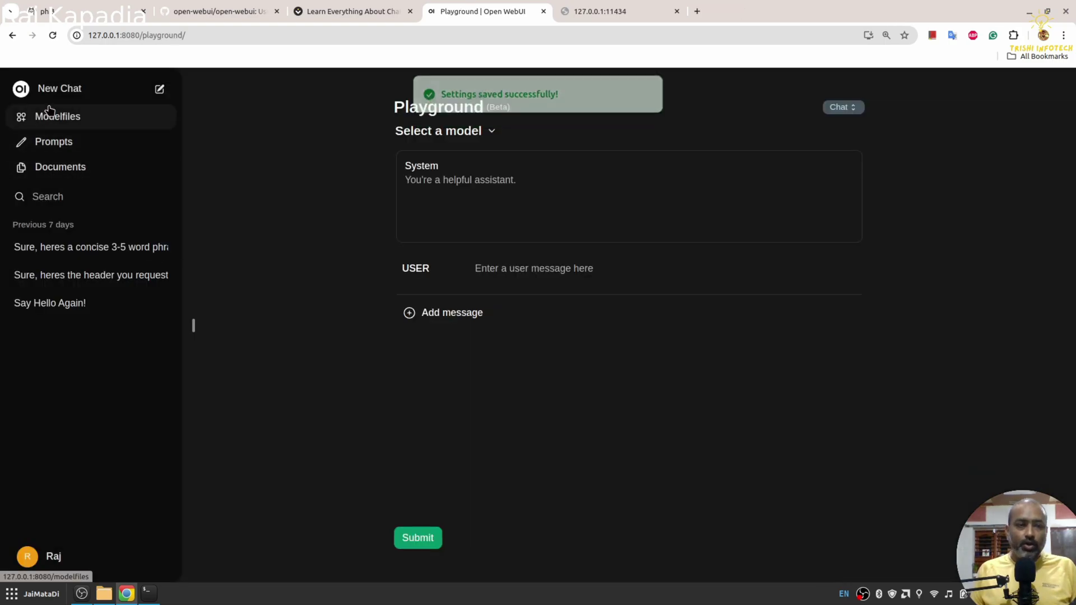
Step: Start a new chat with llama3:latest selected as the model
{"action": "left_click", "coordinate": [56, 97]}
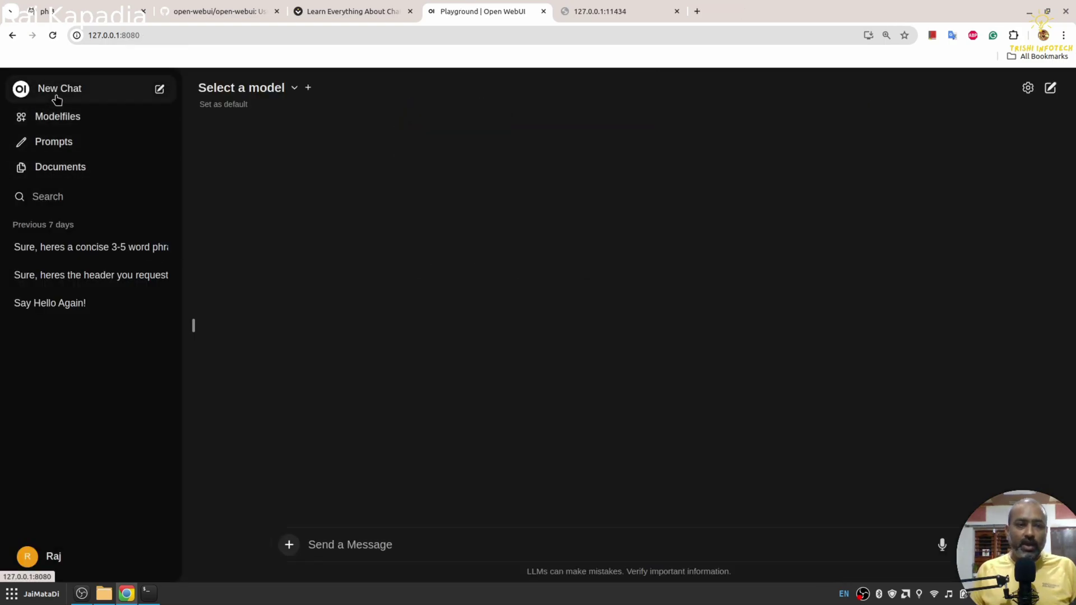
{"action": "left_click", "coordinate": [281, 89]}
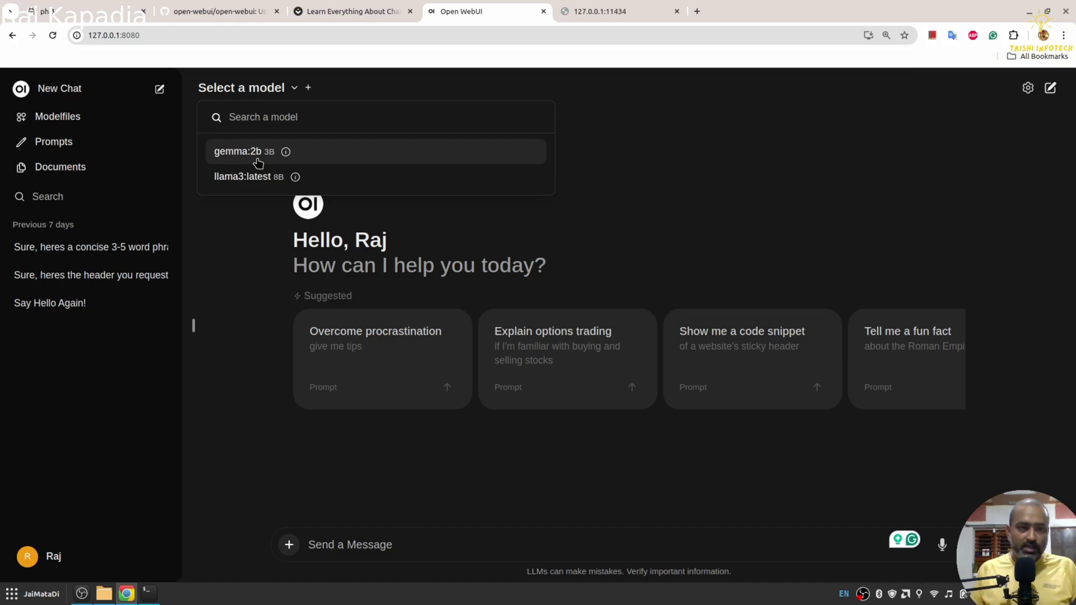
{"action": "left_click", "coordinate": [255, 176]}
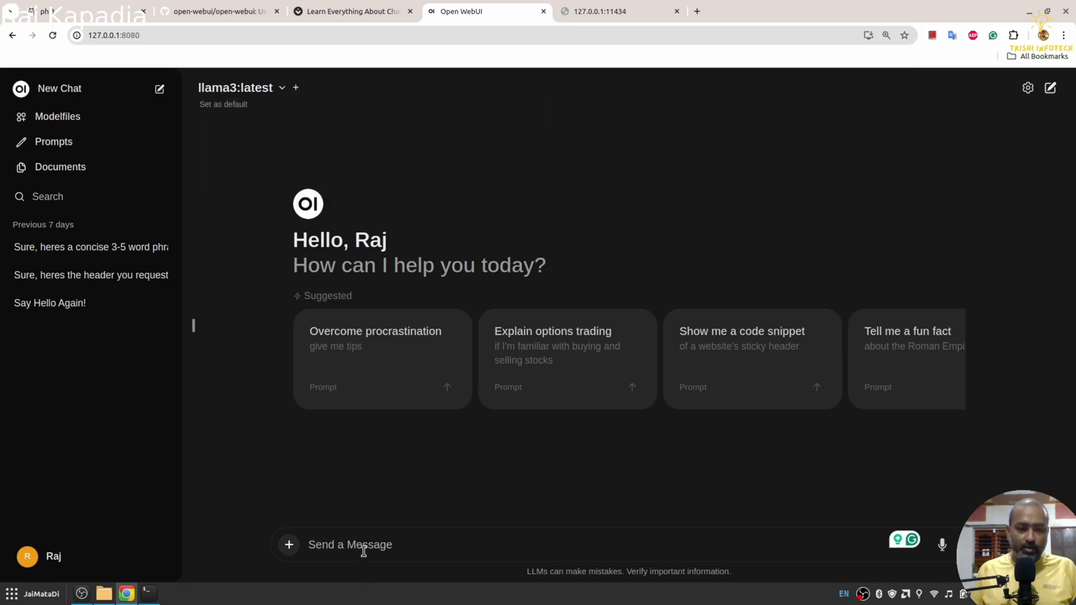
Step: Send 'hi' to llama3:latest to begin the conversation
{"action": "type", "text": "hi"}
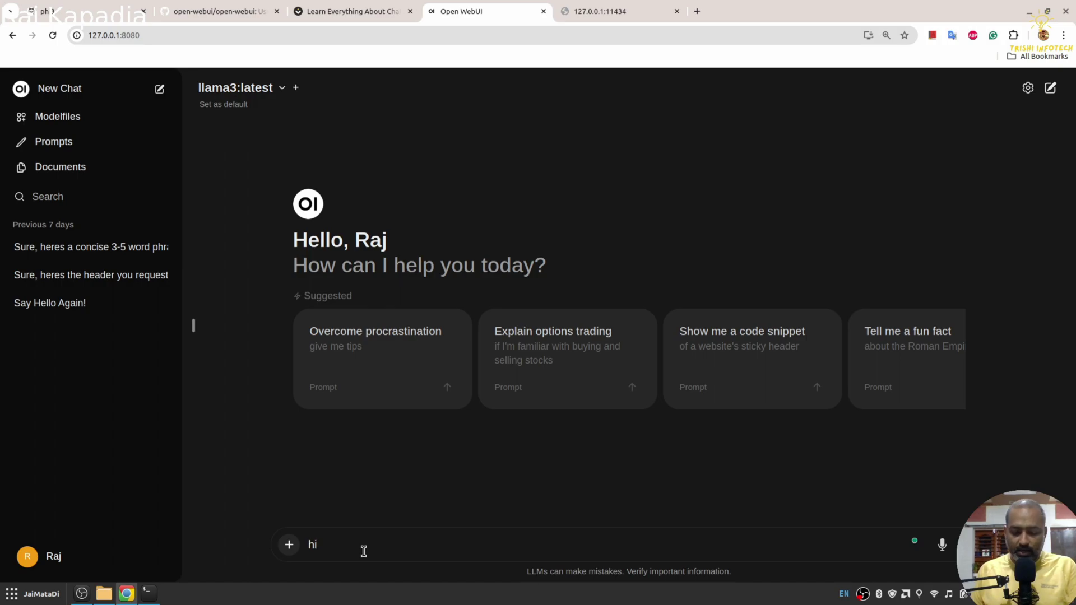
{"action": "key", "text": "Return"}
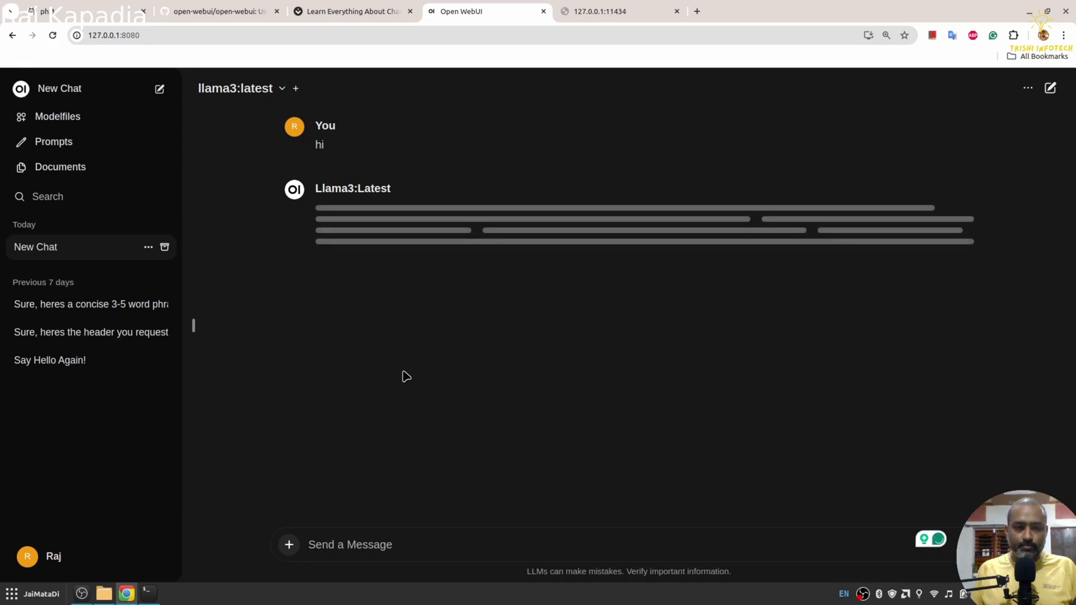
{"action": "left_click", "coordinate": [157, 597]}
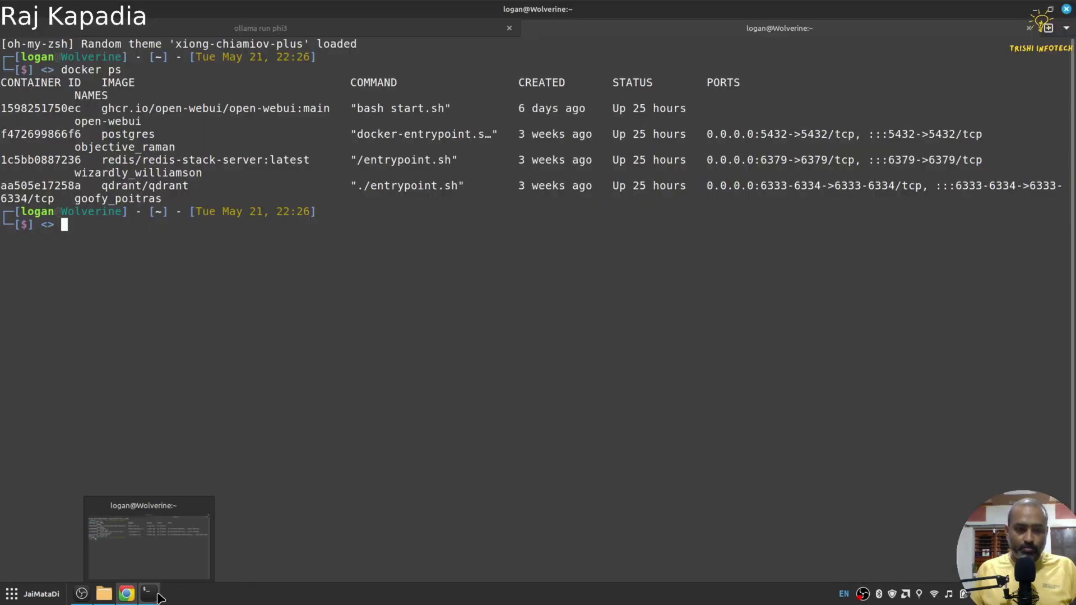
{"action": "left_click", "coordinate": [247, 29]}
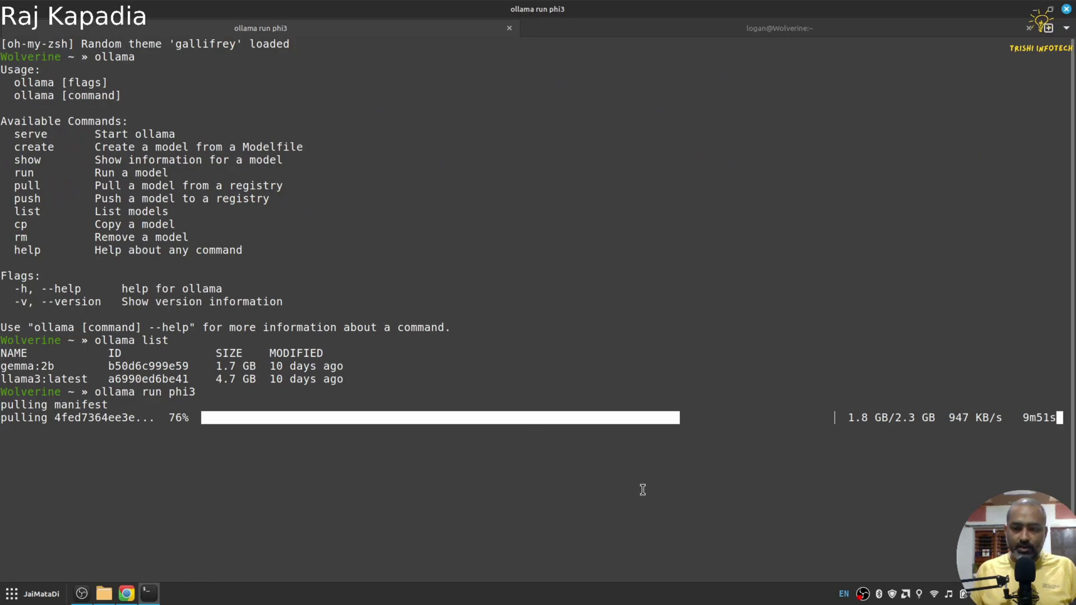
{"action": "left_click", "coordinate": [129, 595]}
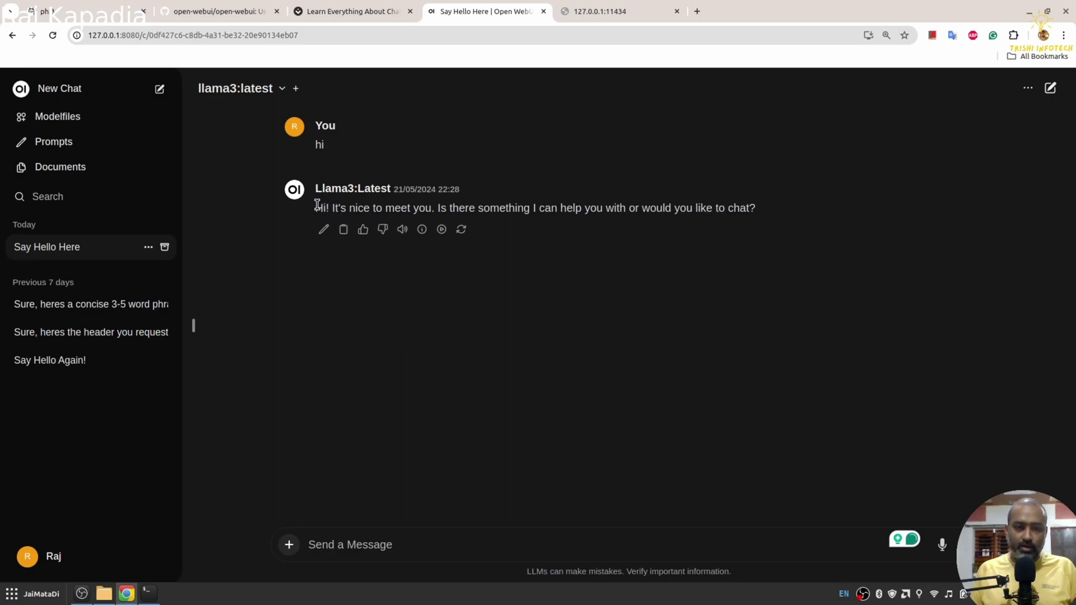
Step: Delete the Dialogflow PDF on the Documents page, leaving the list empty
{"action": "left_click_drag", "start_coordinate": [317, 205], "coordinate": [749, 208]}
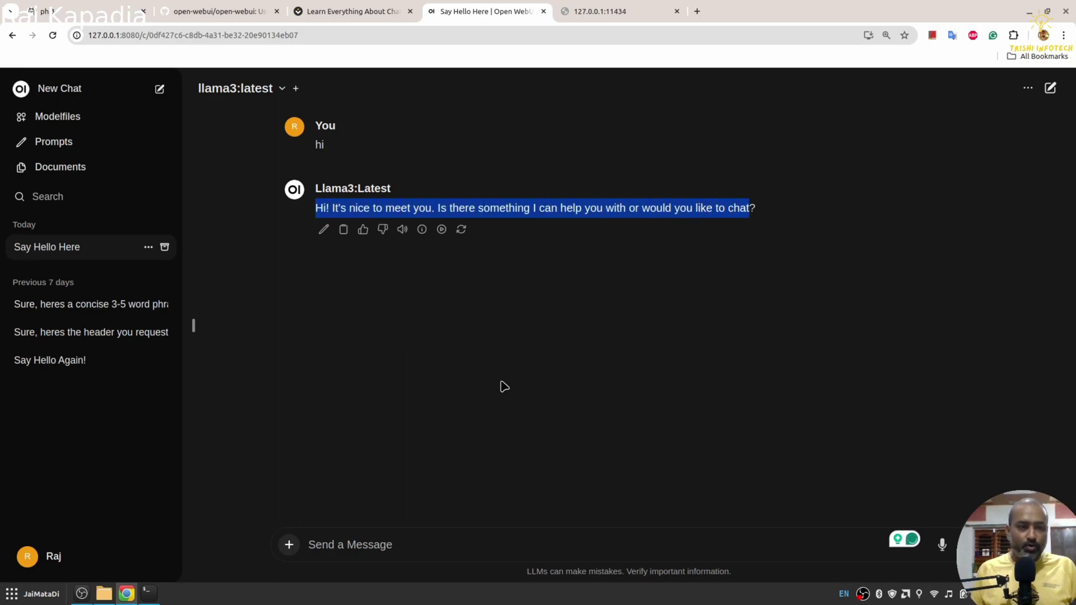
{"action": "left_click", "coordinate": [75, 178]}
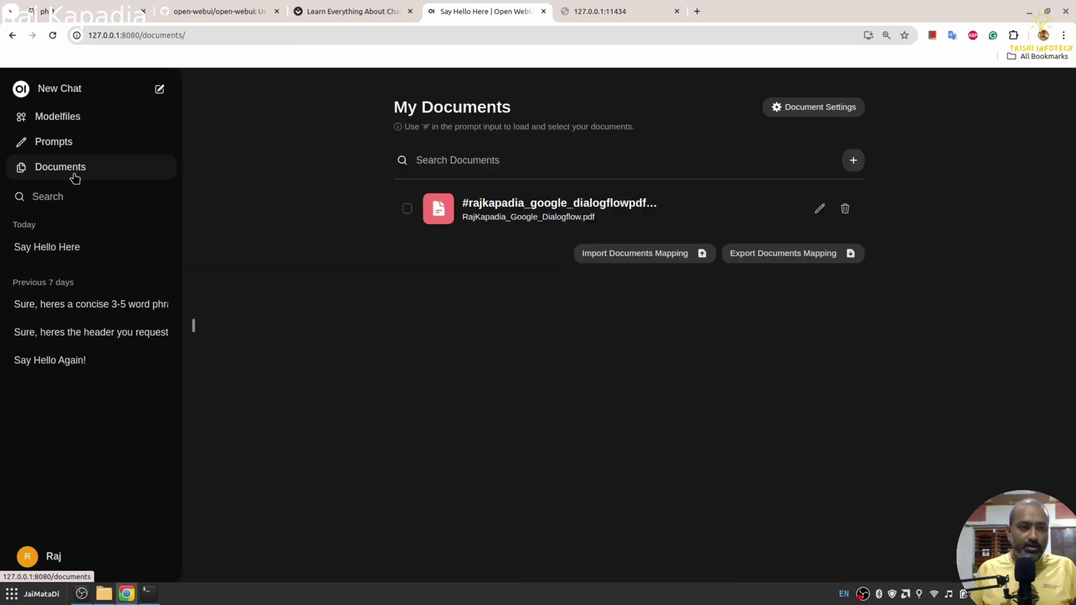
{"action": "left_click", "coordinate": [840, 210]}
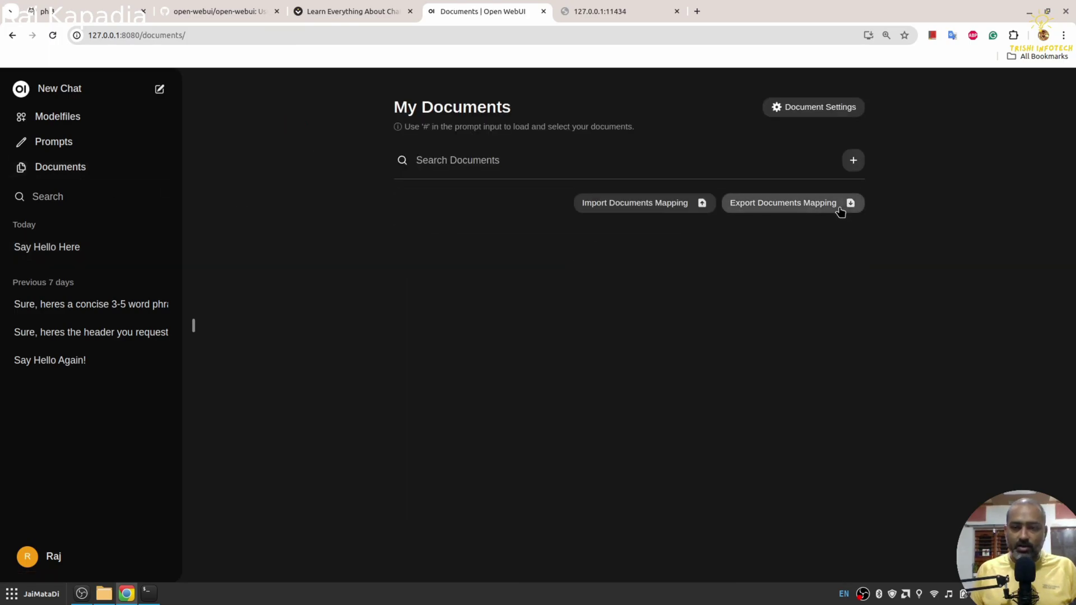
Step: Search Google for 'styletts 2 paper' in a new tab and open its arXiv page
{"action": "left_click", "coordinate": [697, 12]}
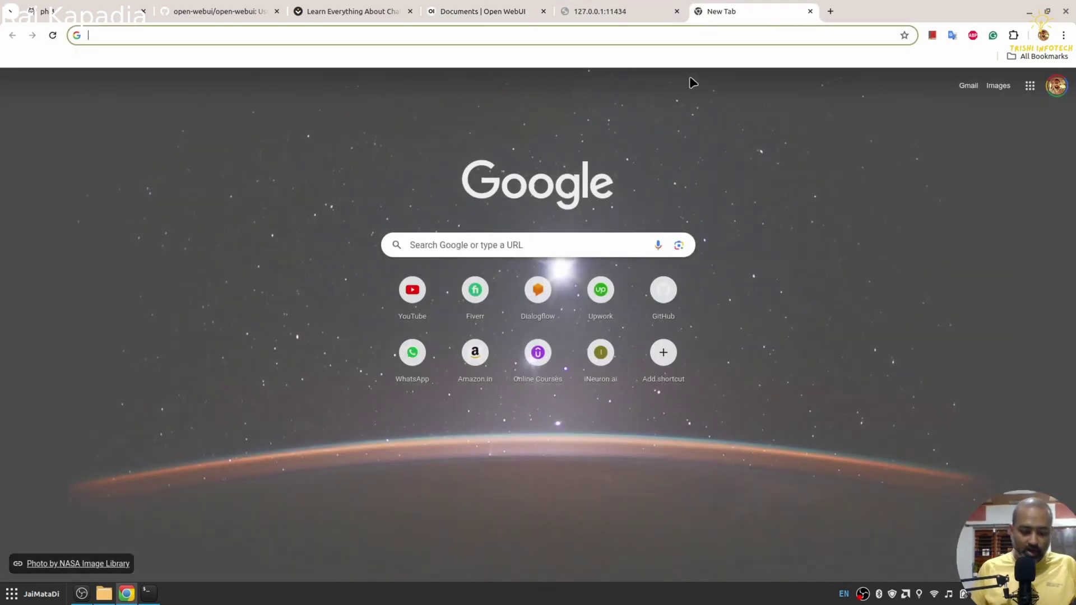
{"action": "type", "text": "s"}
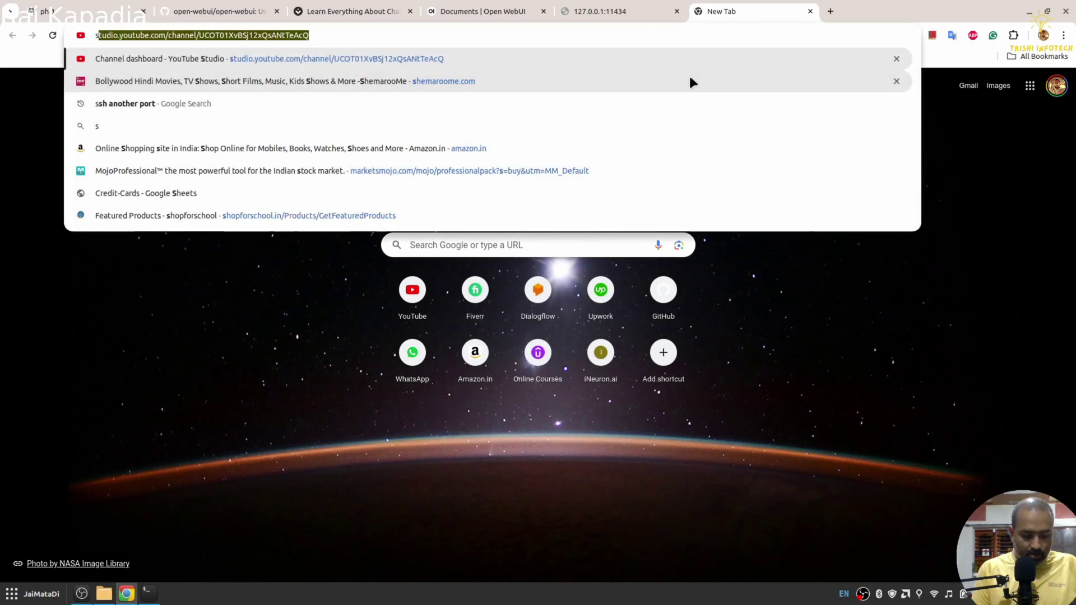
{"action": "type", "text": "tyletts 2 paper"}
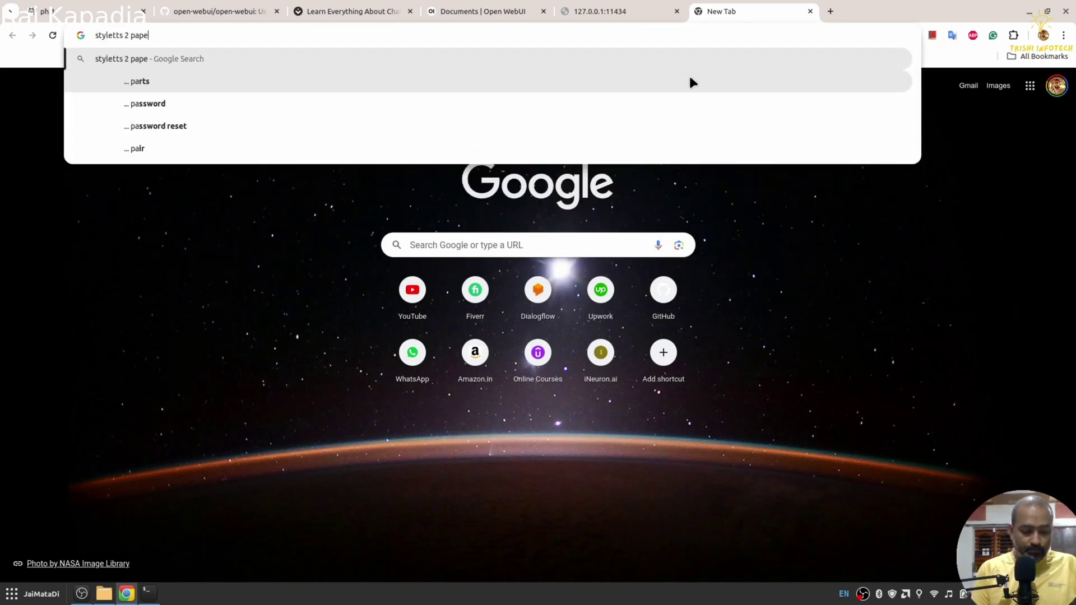
{"action": "key", "text": "Return"}
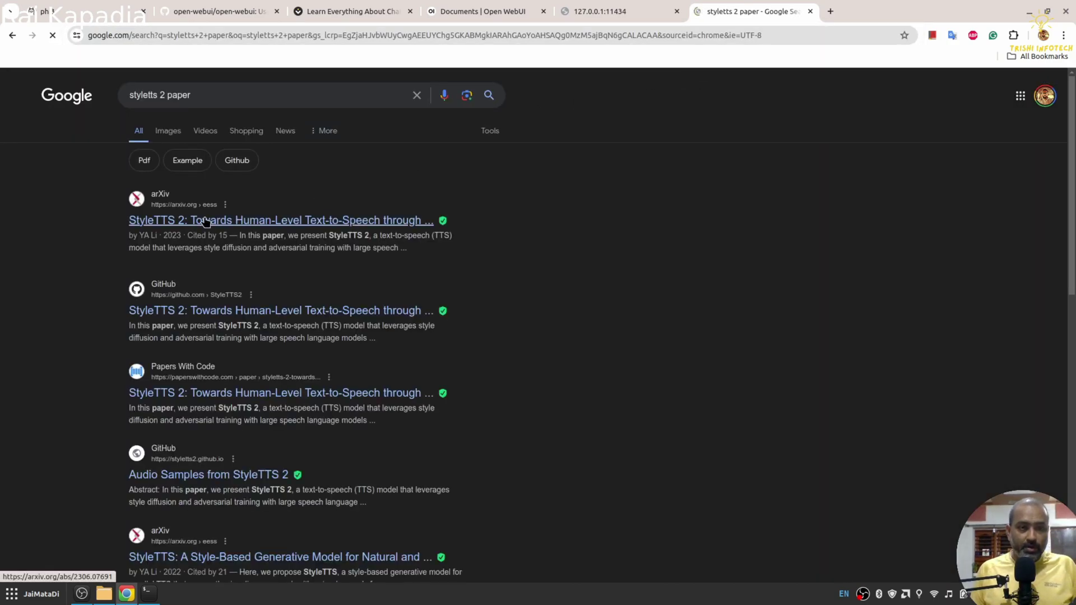
{"action": "left_click", "coordinate": [205, 221]}
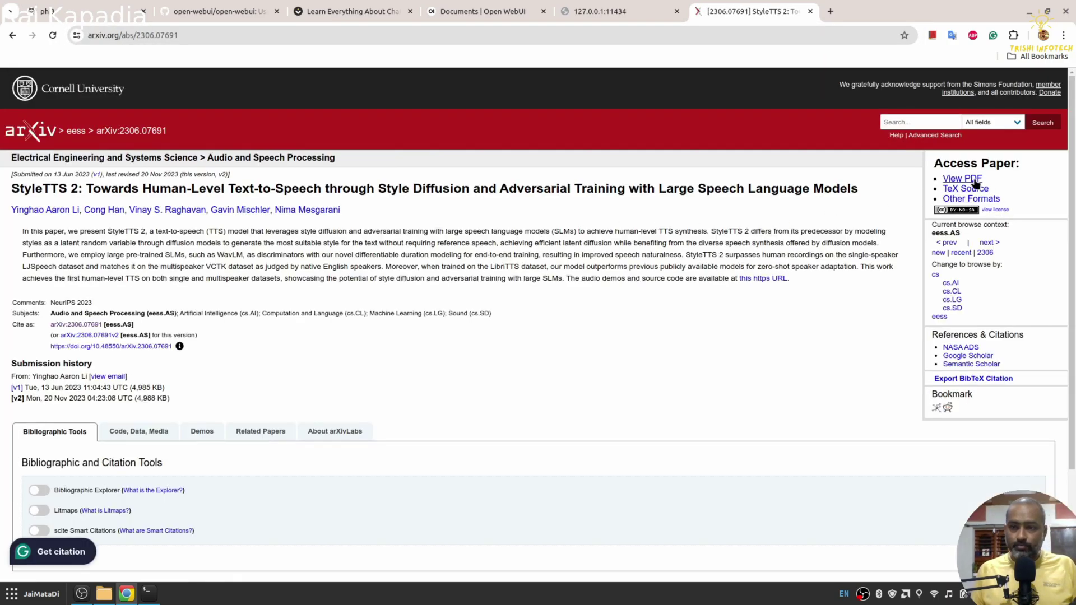
Step: Save the StyleTTS 2 PDF as 2306.07691v2.pdf in the Downloads folder
{"action": "left_click", "coordinate": [975, 182]}
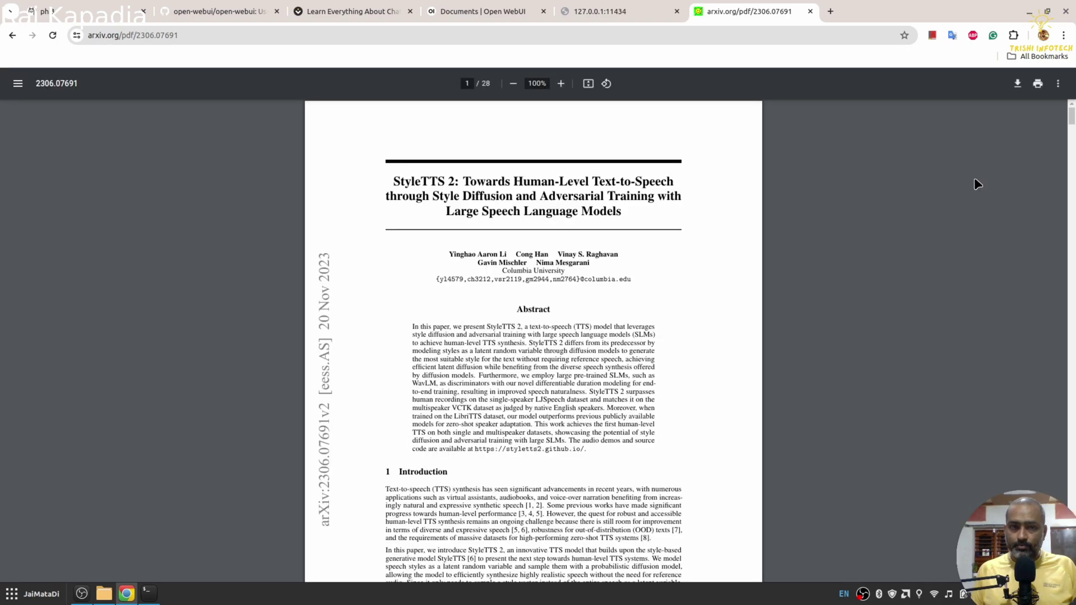
{"action": "left_click", "coordinate": [1017, 83]}
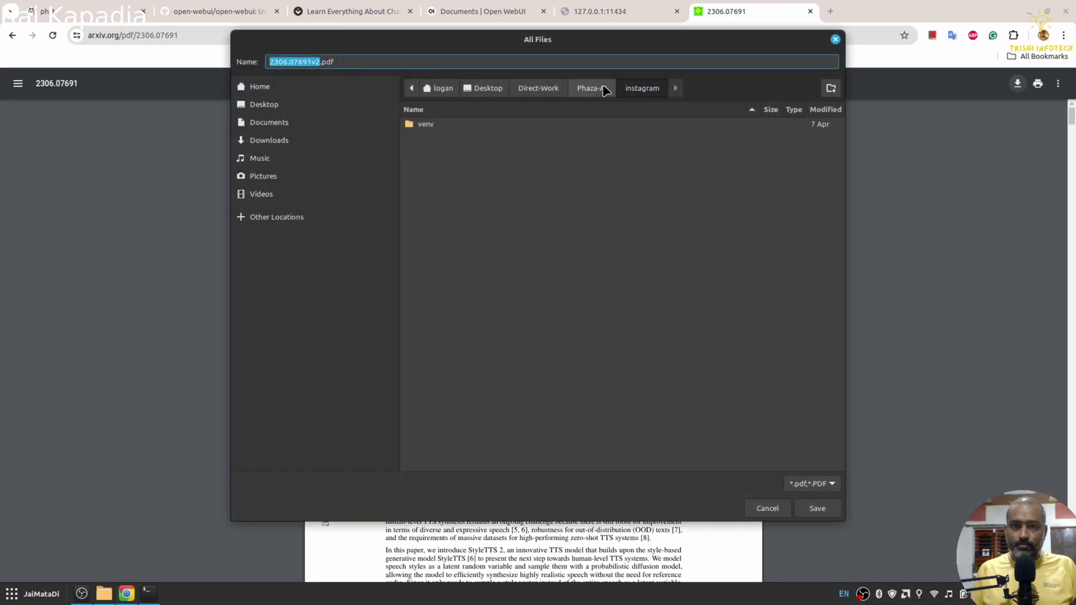
{"action": "left_click", "coordinate": [297, 143]}
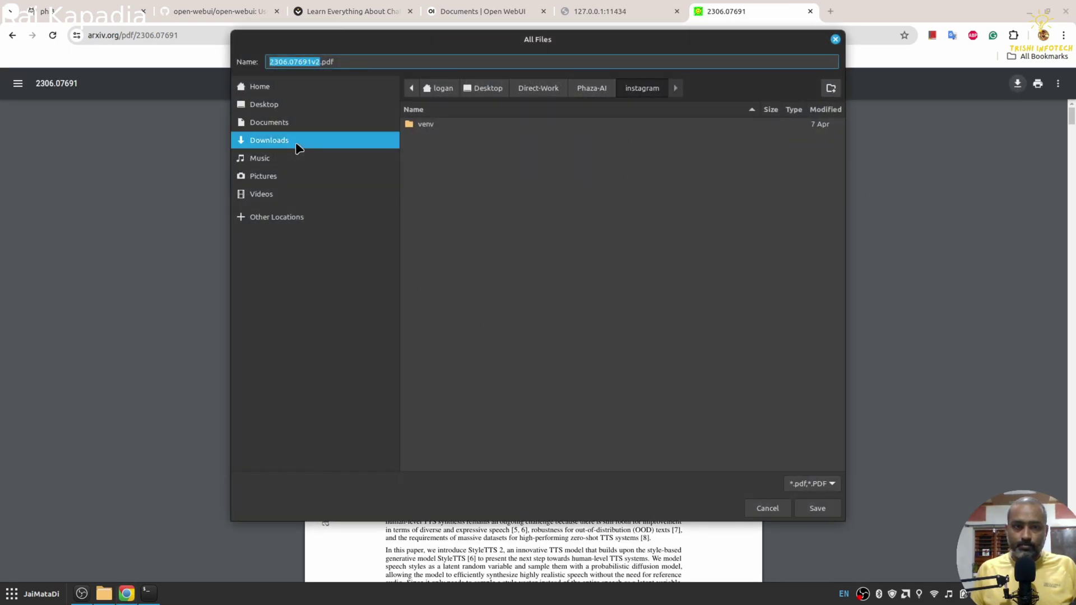
{"action": "left_click", "coordinate": [818, 508]}
Step: Upload 2306.07691v2.pdf from Downloads into My Documents and save it
{"action": "left_click", "coordinate": [509, 9]}
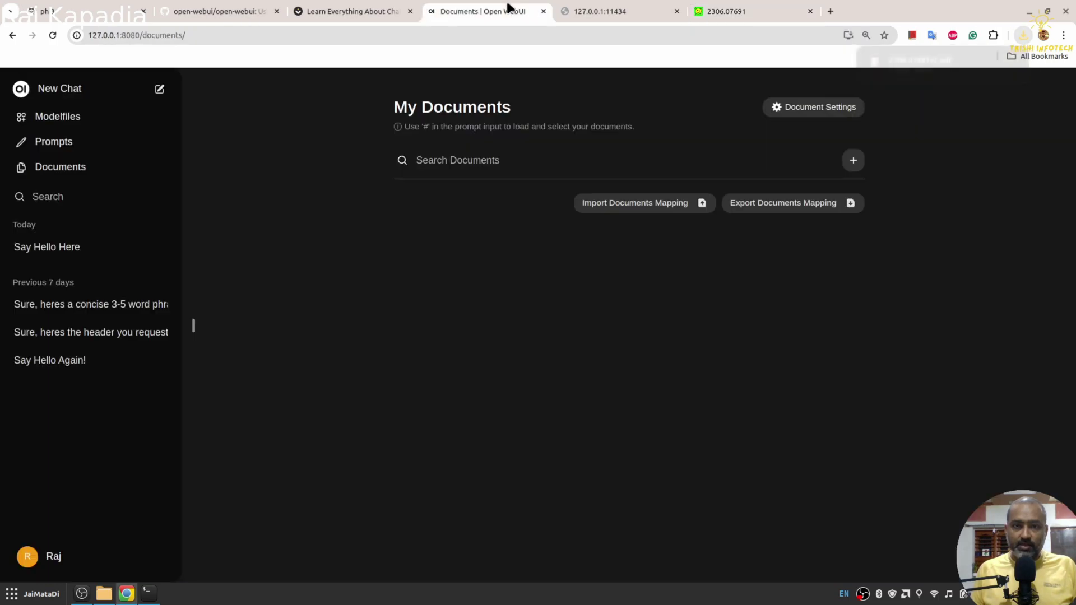
{"action": "left_click", "coordinate": [852, 160]}
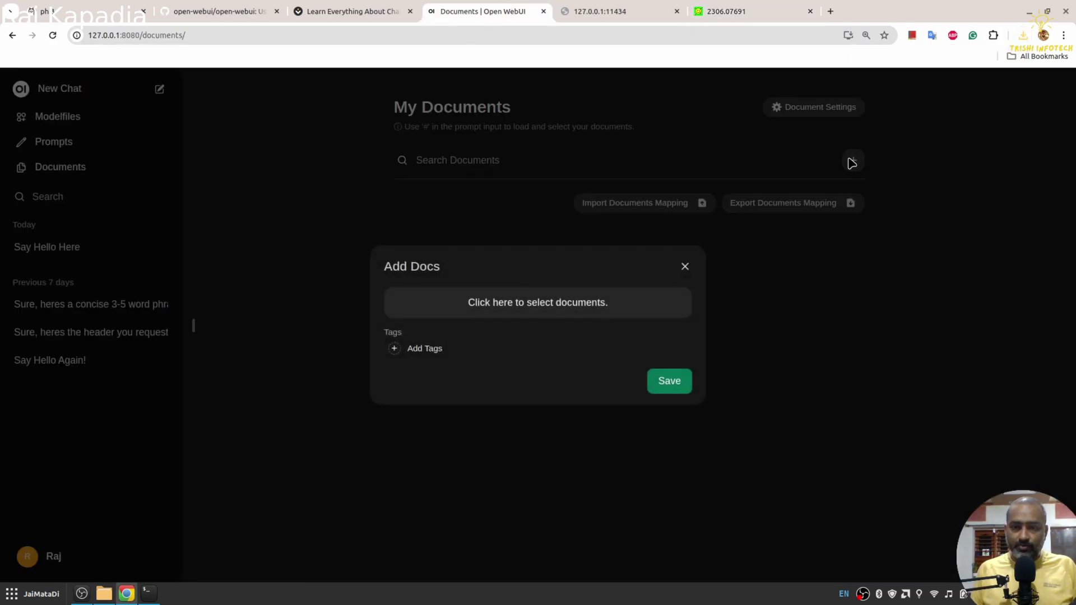
{"action": "left_click", "coordinate": [545, 316]}
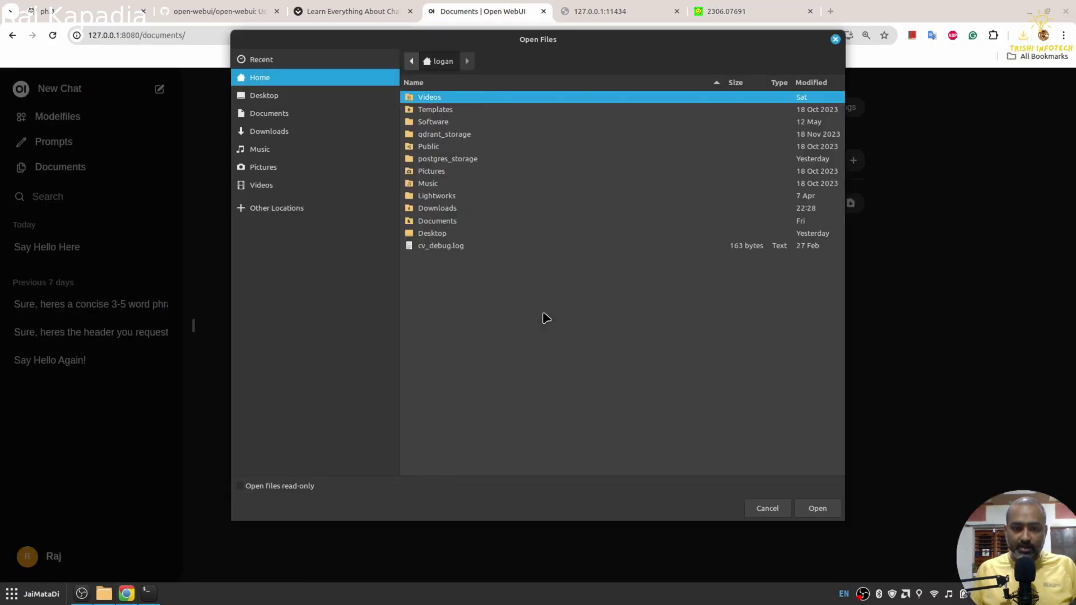
{"action": "left_click", "coordinate": [300, 131]}
{"action": "left_click", "coordinate": [463, 159]}
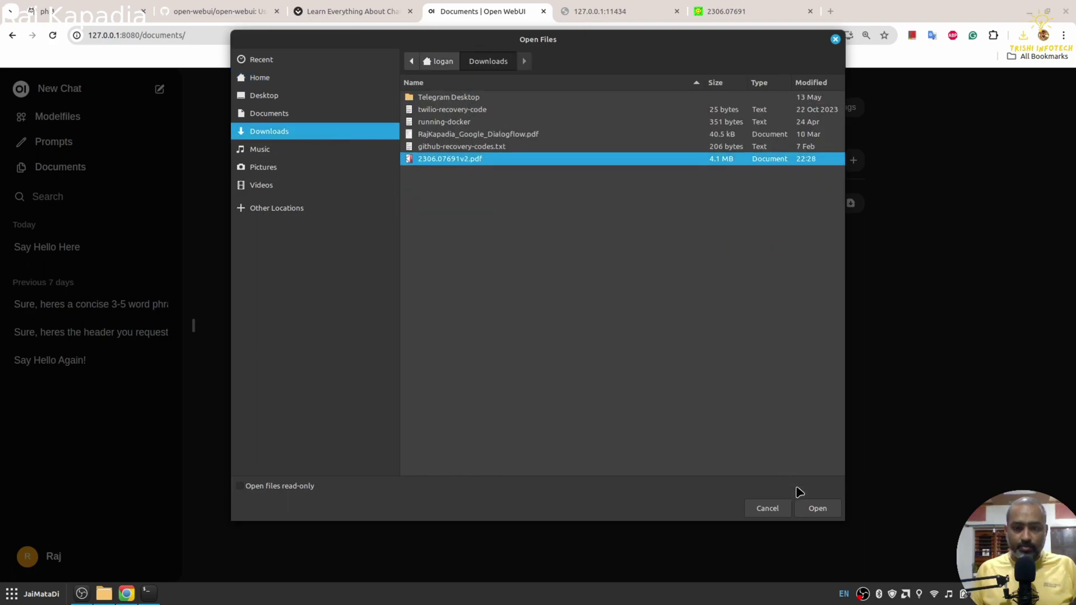
{"action": "left_click", "coordinate": [818, 509]}
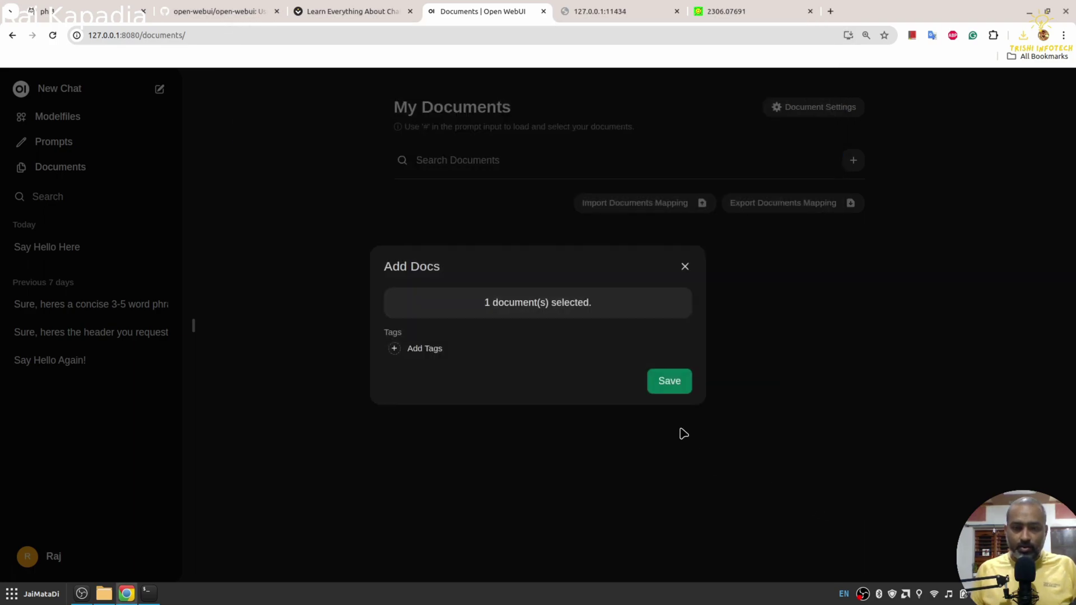
{"action": "left_click", "coordinate": [671, 386]}
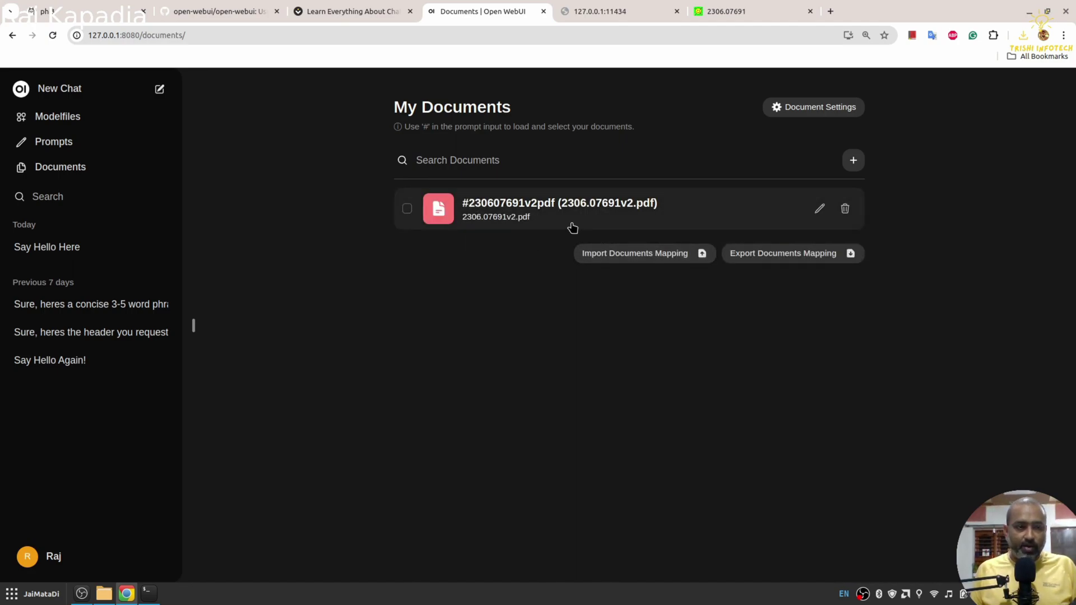
Step: In a new llama3:latest chat, send 'hi' and then ask 'what is style tts2?'
{"action": "left_click", "coordinate": [69, 99]}
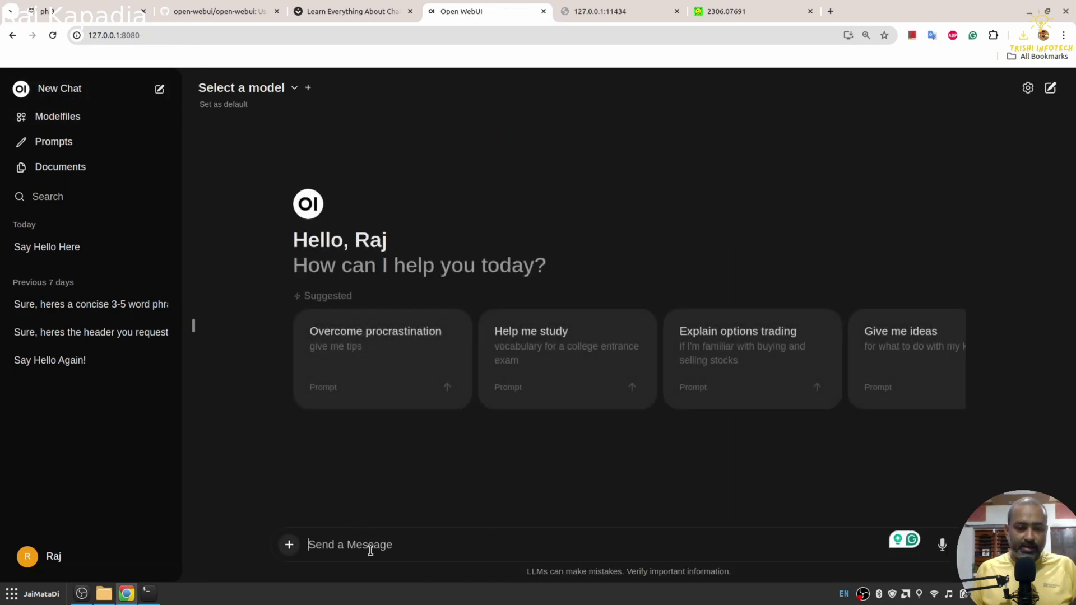
{"action": "type", "text": "hi"}
{"action": "key", "text": "Return"}
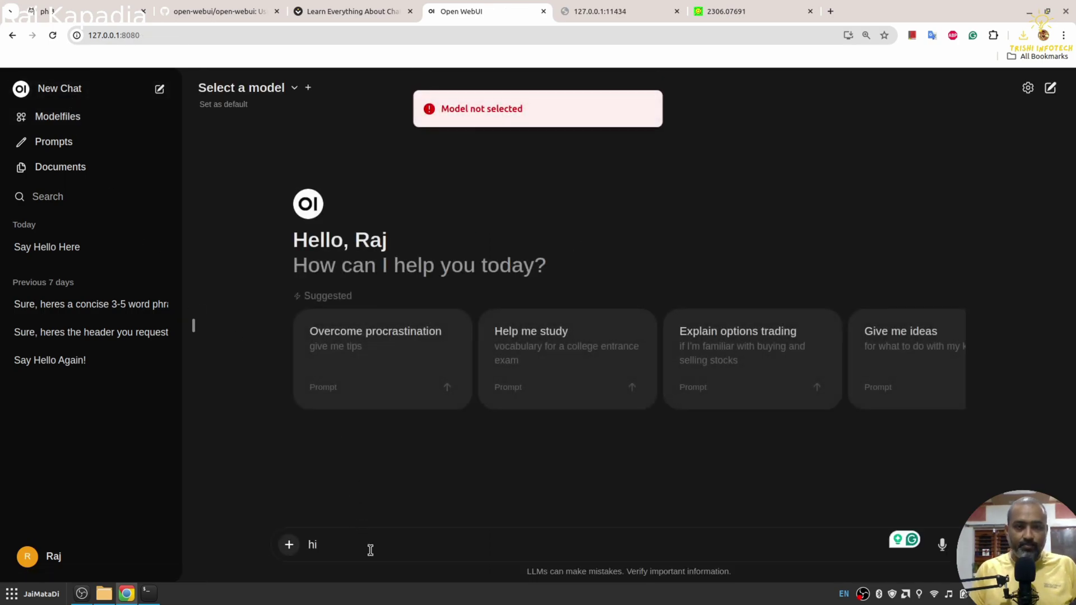
{"action": "left_click", "coordinate": [293, 85]}
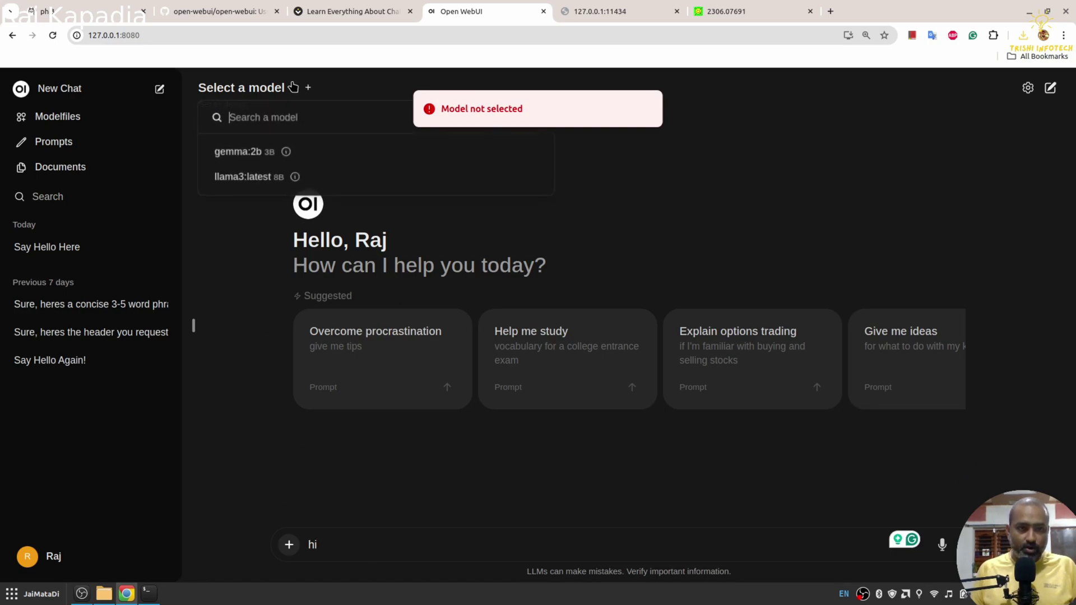
{"action": "left_click", "coordinate": [242, 176]}
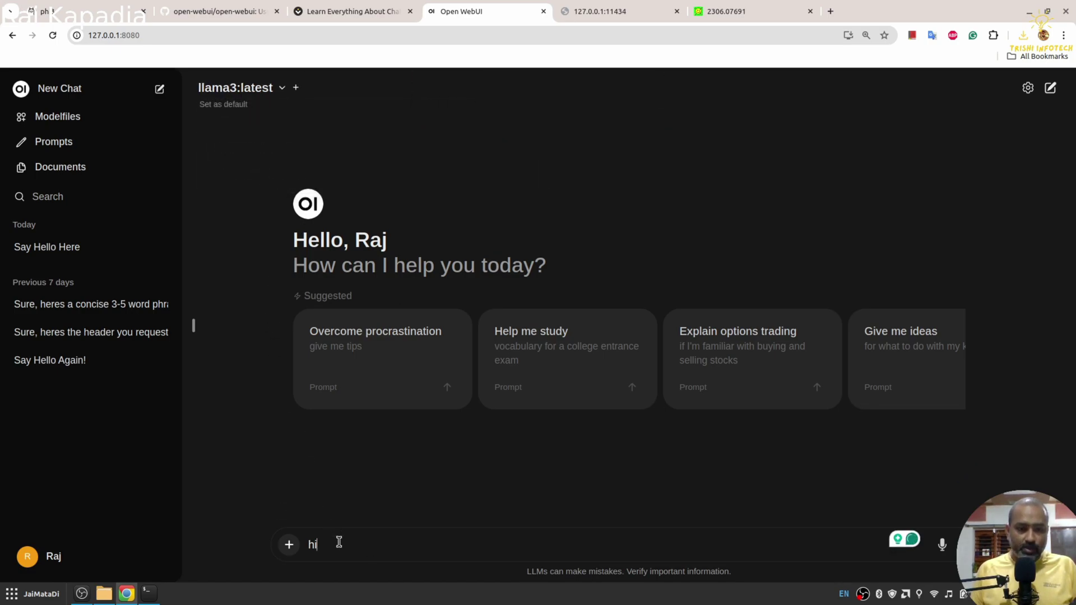
{"action": "key", "text": "Return"}
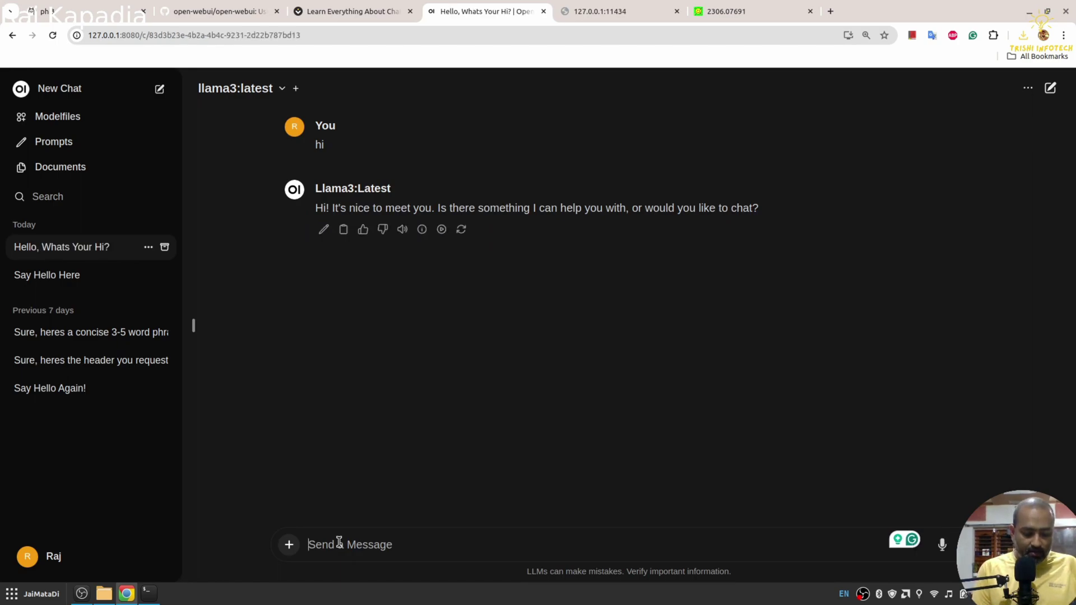
{"action": "type", "text": "what is style tts"}
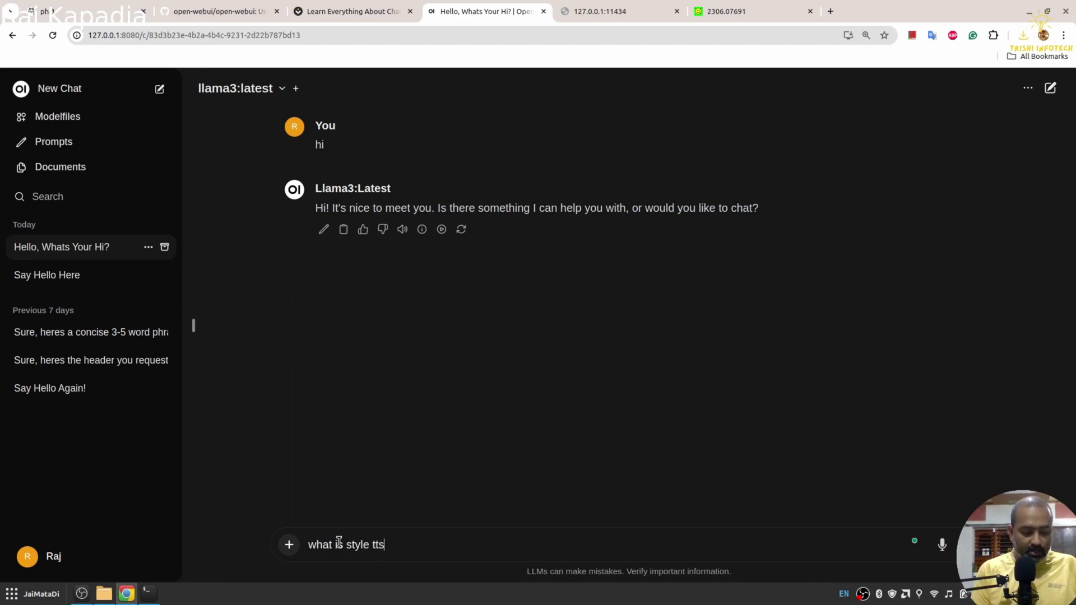
{"action": "type", "text": "2?"}
{"action": "key", "text": "Return"}
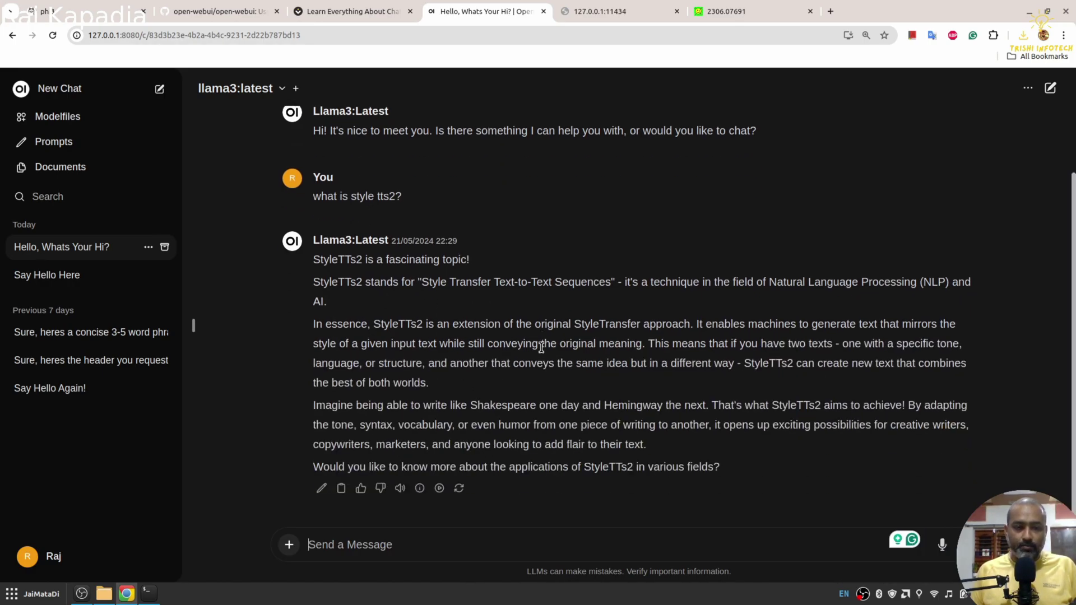
Step: Switch the chat model to gemma:2b and back to llama3:latest, then open Prompts
{"action": "scroll", "coordinate": [377, 282], "scroll_direction": "up", "scroll_amount": 2}
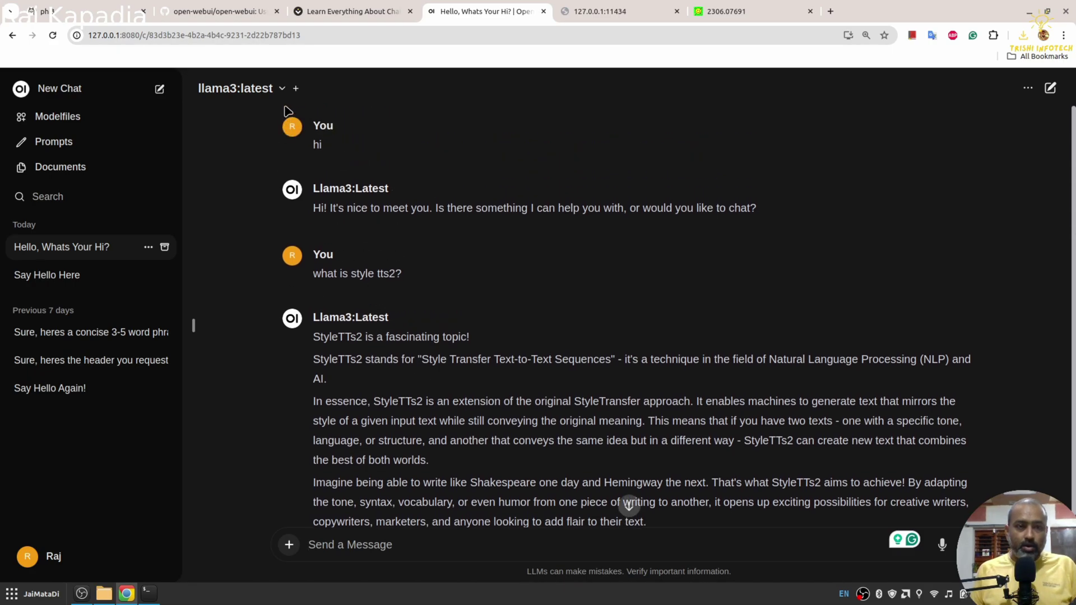
{"action": "left_click", "coordinate": [282, 90]}
{"action": "left_click", "coordinate": [538, 152]}
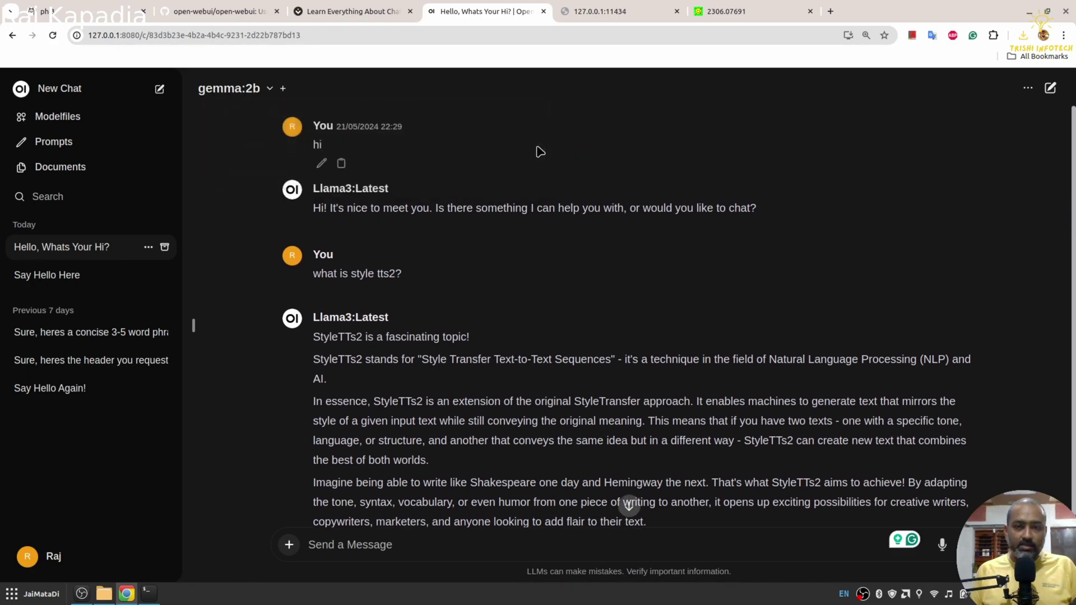
{"action": "left_click", "coordinate": [258, 93]}
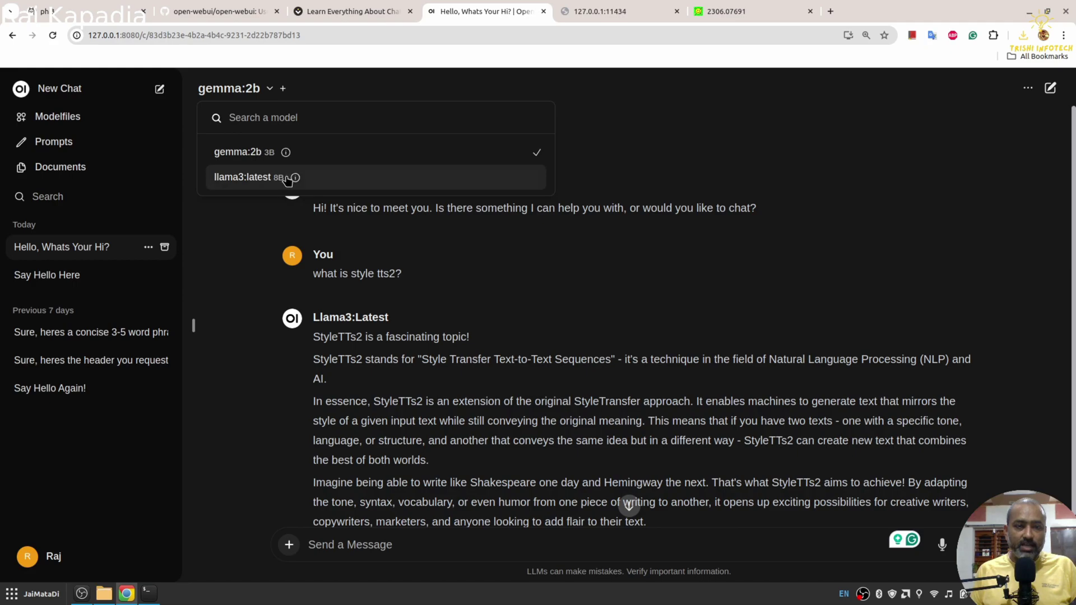
{"action": "left_click", "coordinate": [268, 173]}
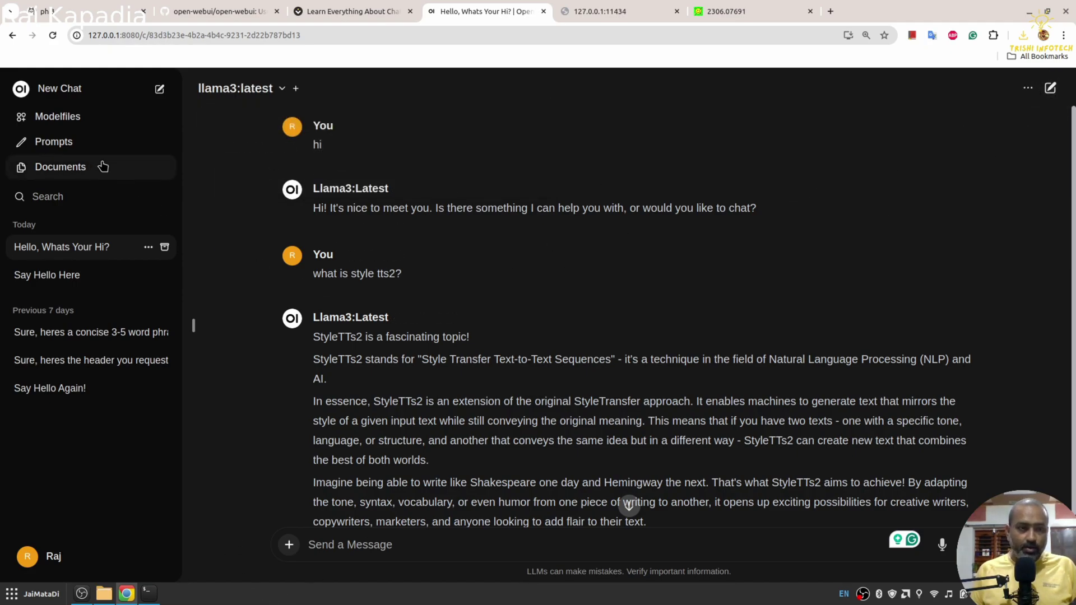
{"action": "left_click", "coordinate": [83, 147]}
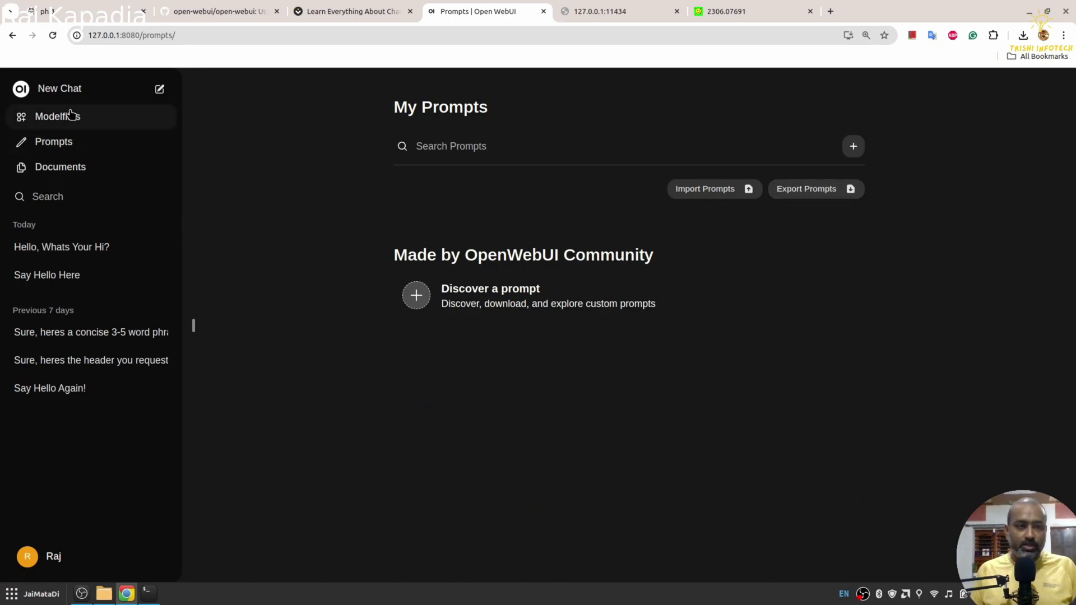
Step: Start a new chat, then dismiss the file upload picker without attaching any file
{"action": "left_click", "coordinate": [60, 90]}
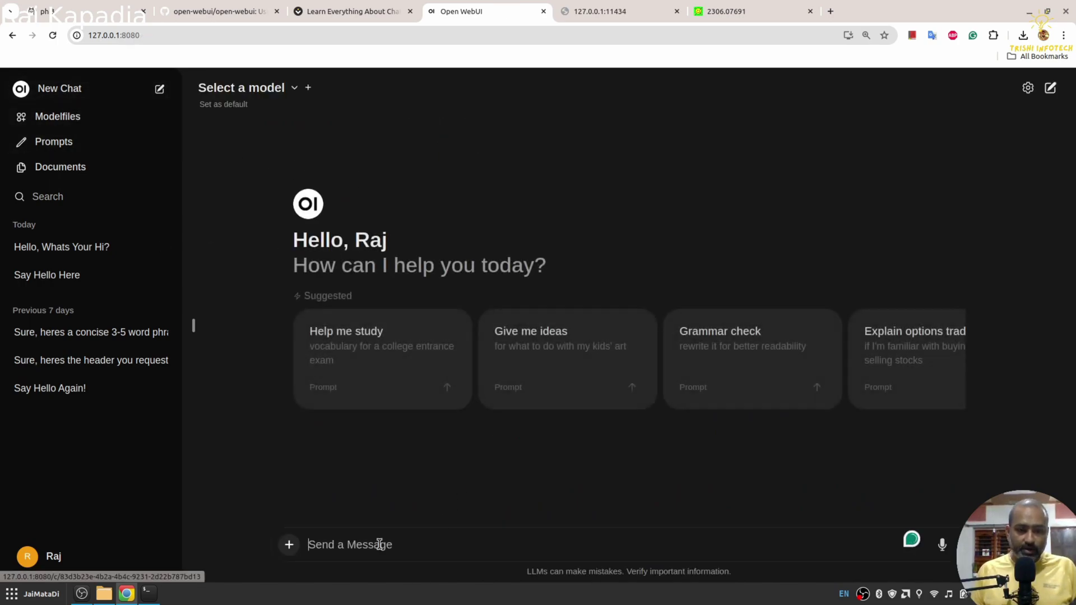
{"action": "left_click", "coordinate": [286, 552]}
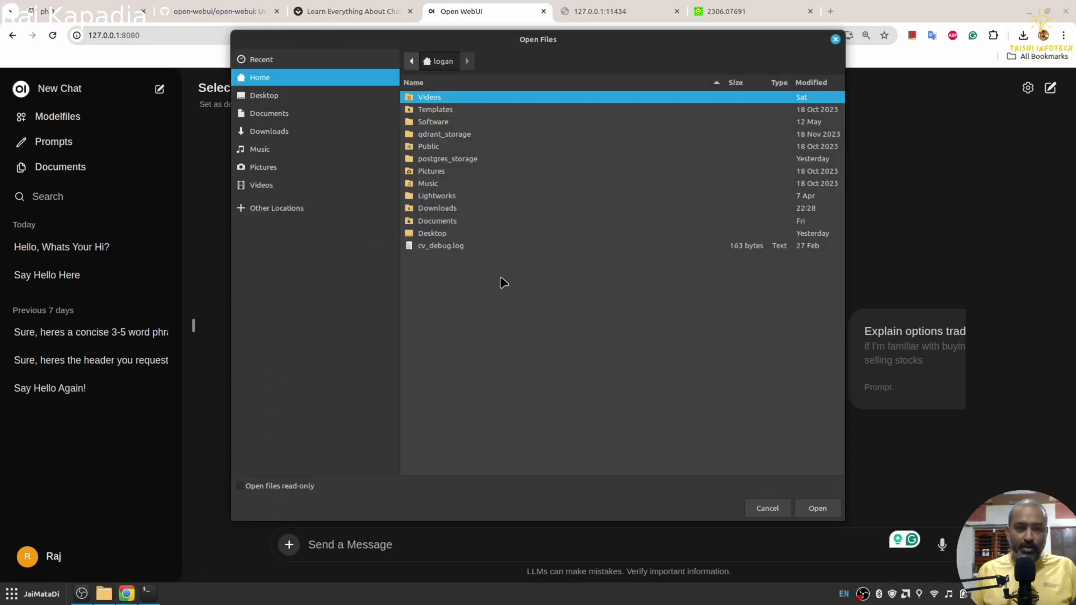
{"action": "left_click", "coordinate": [767, 509]}
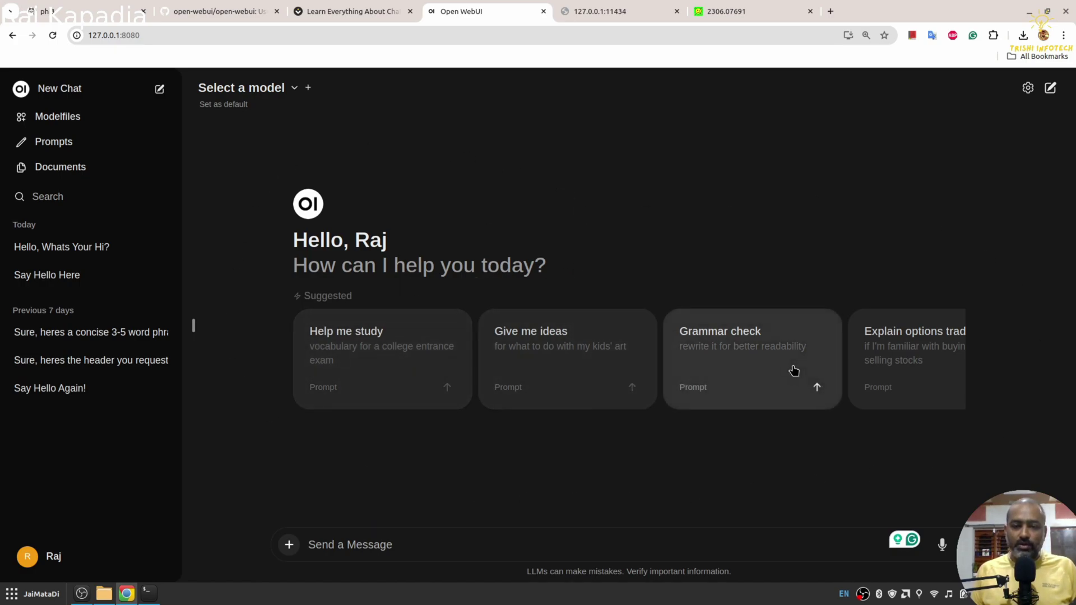
{"action": "left_click", "coordinate": [674, 368]}
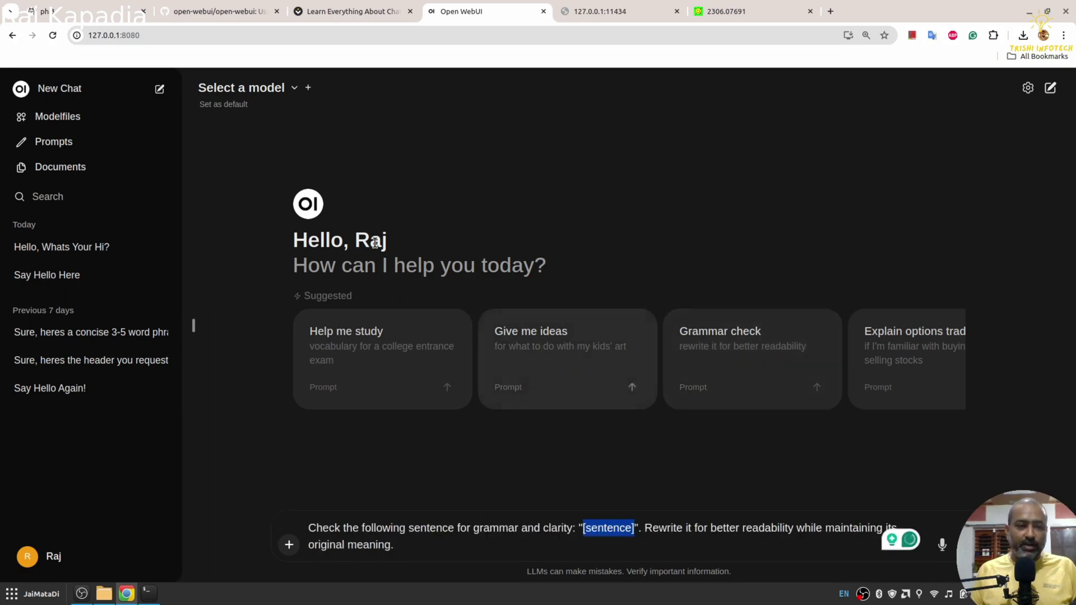
{"action": "left_click", "coordinate": [422, 544]}
{"action": "key", "text": "ctrl+a"}
{"action": "key", "text": "BackSpace"}
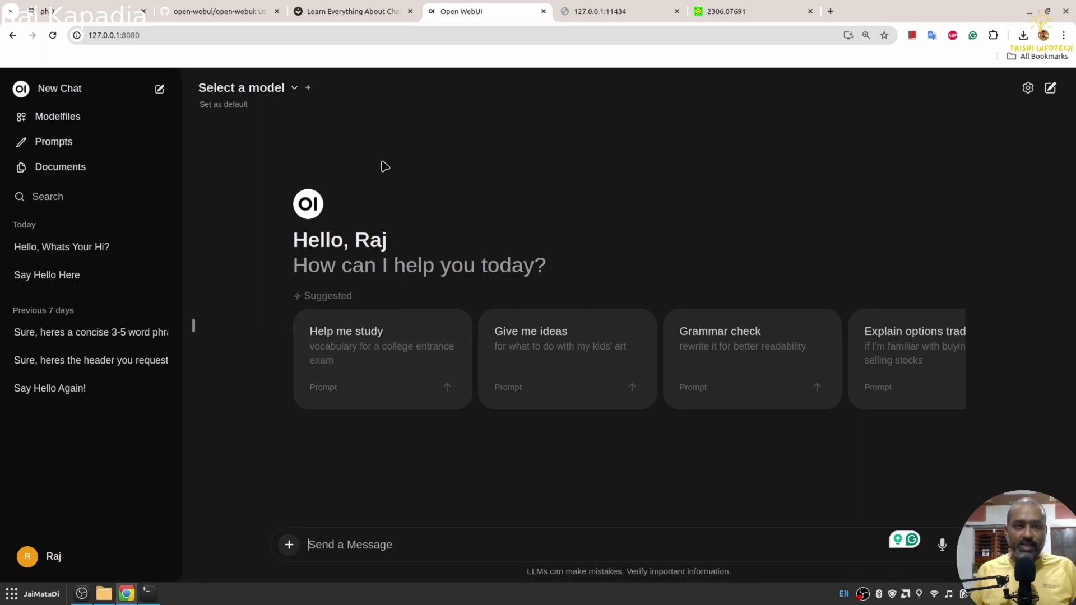
Step: Switch to the 'Learn Everything About Chatbots' browser tab showing its nas.io About page
{"action": "left_click", "coordinate": [361, 10]}
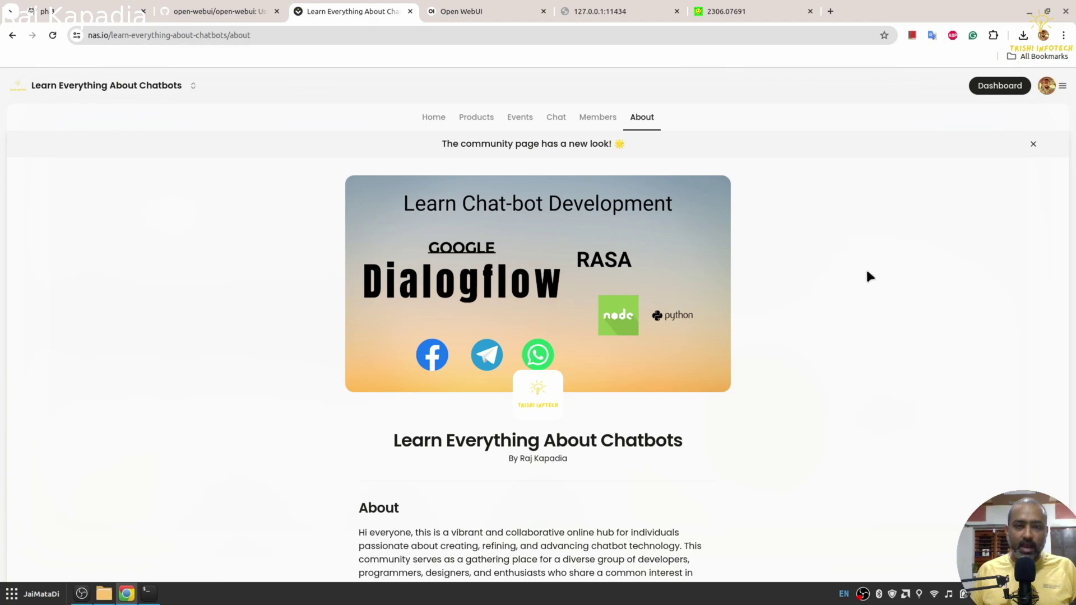